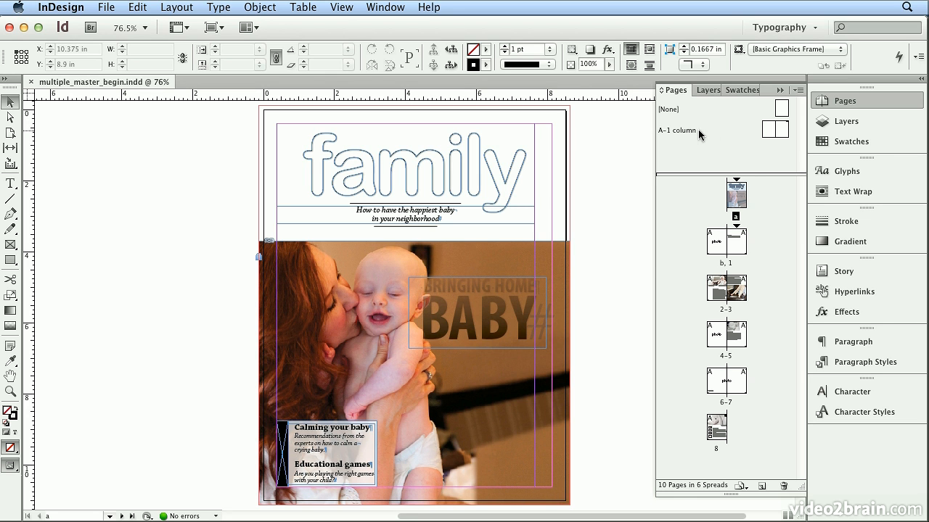
Apply the A-1 column master to the cover page, and replace it with the [None] master.
left_click_drag(782, 130, 741, 188)
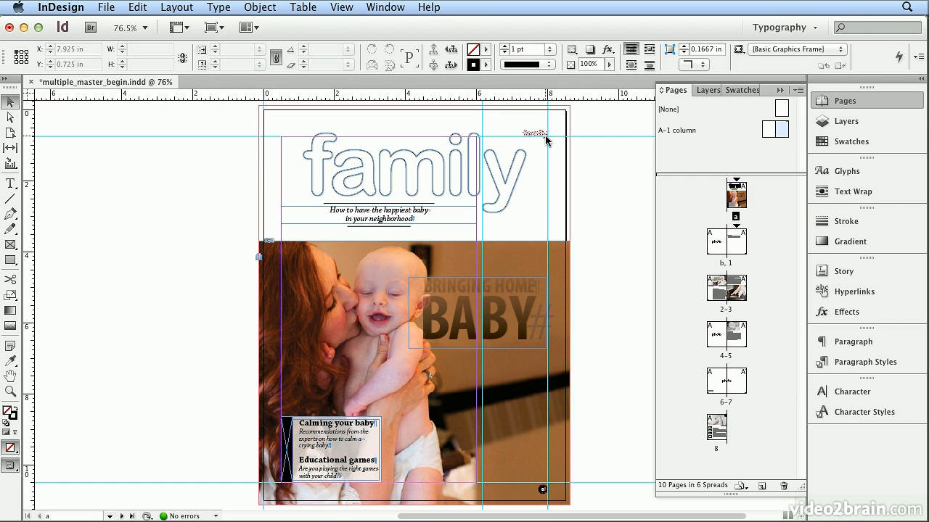
left_click_drag(781, 109, 733, 197)
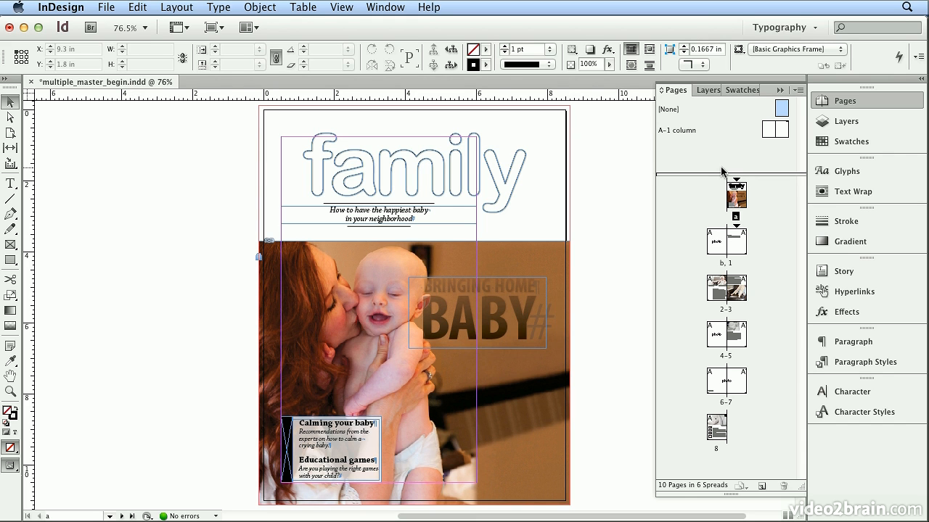
Open the b–1 spread and fit the whole spread in the window.
double_click(729, 263)
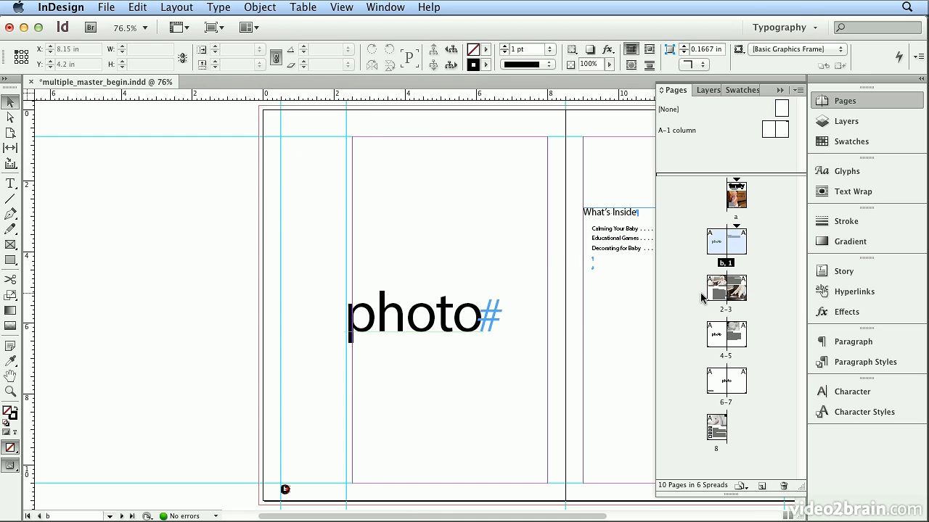
left_click(341, 7)
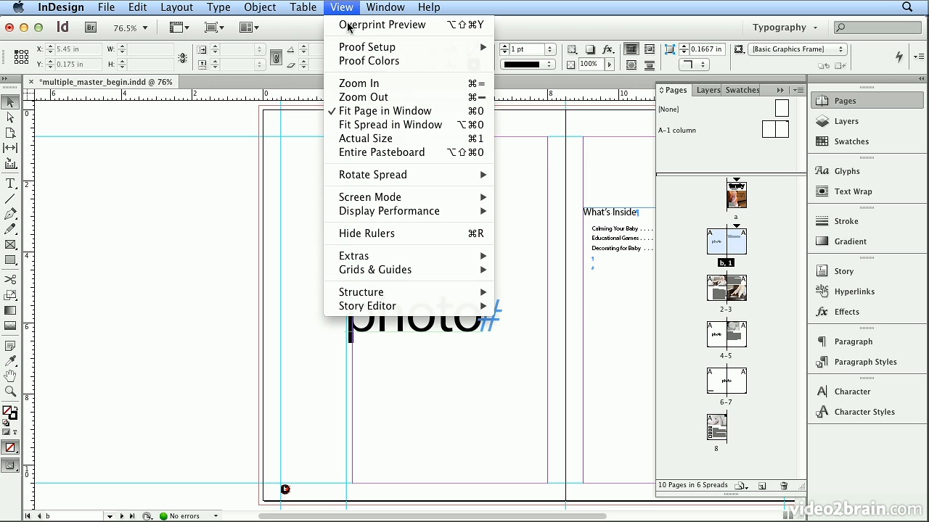
left_click(365, 126)
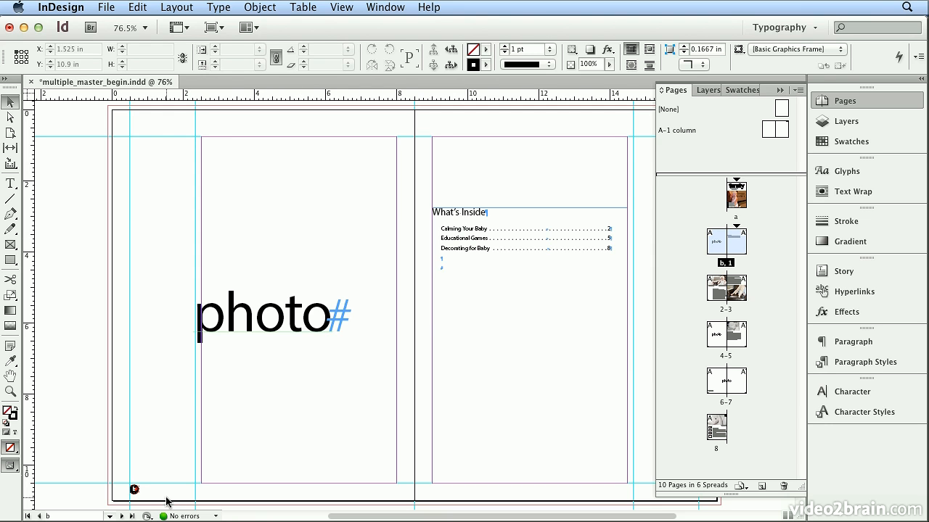
Create a two-page, letter-size master with prefix B, named photos, based on no other master.
left_click(799, 91)
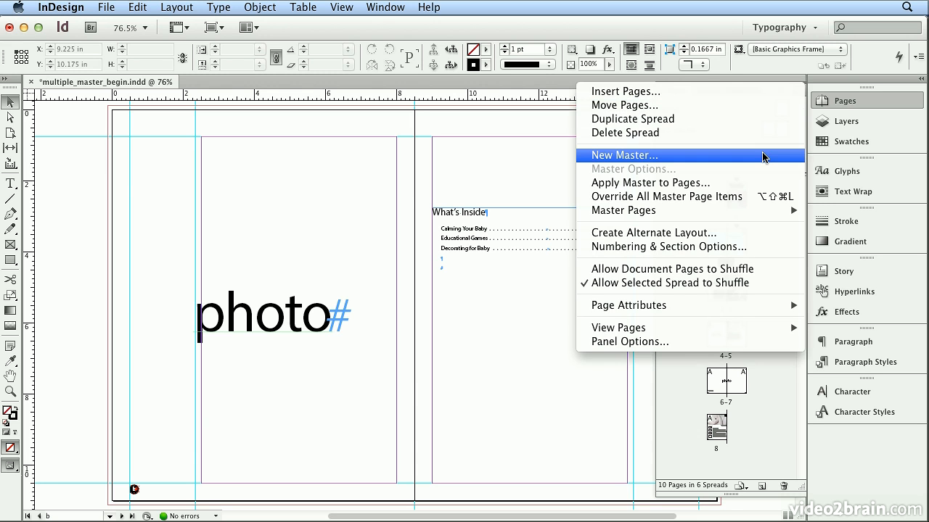
left_click(833, 106)
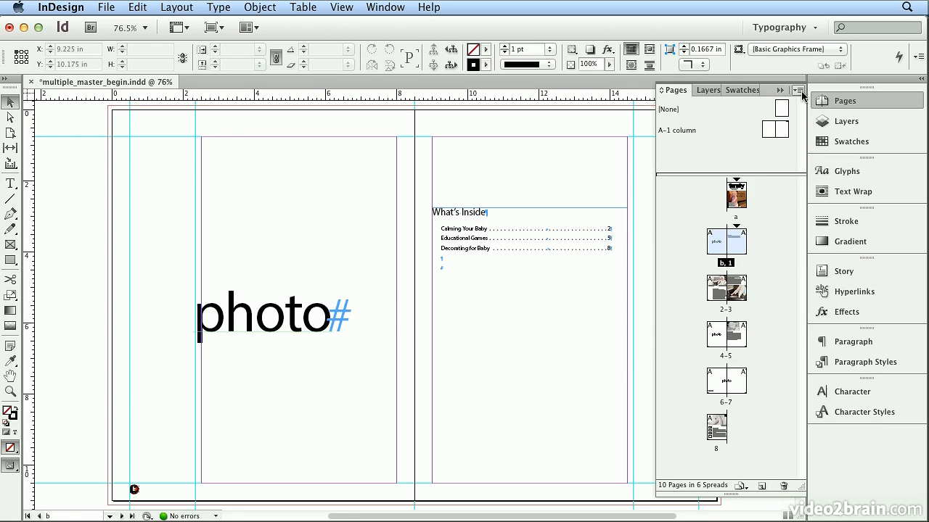
left_click(801, 92)
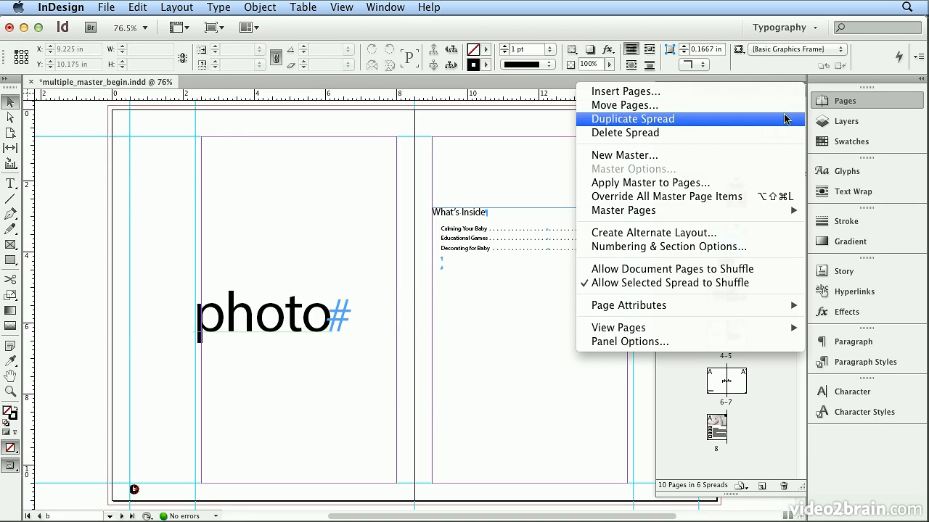
left_click(767, 155)
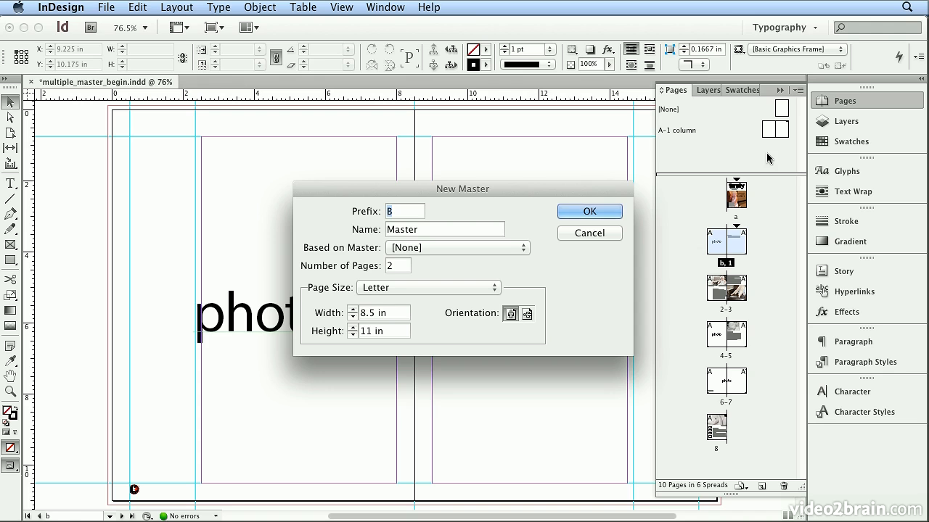
double_click(401, 229)
type("Photosp")
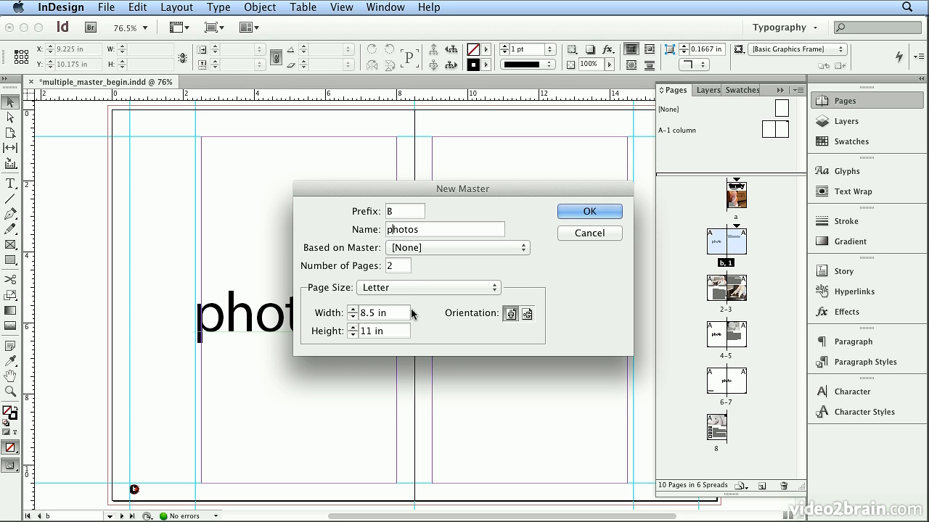
left_click(396, 251)
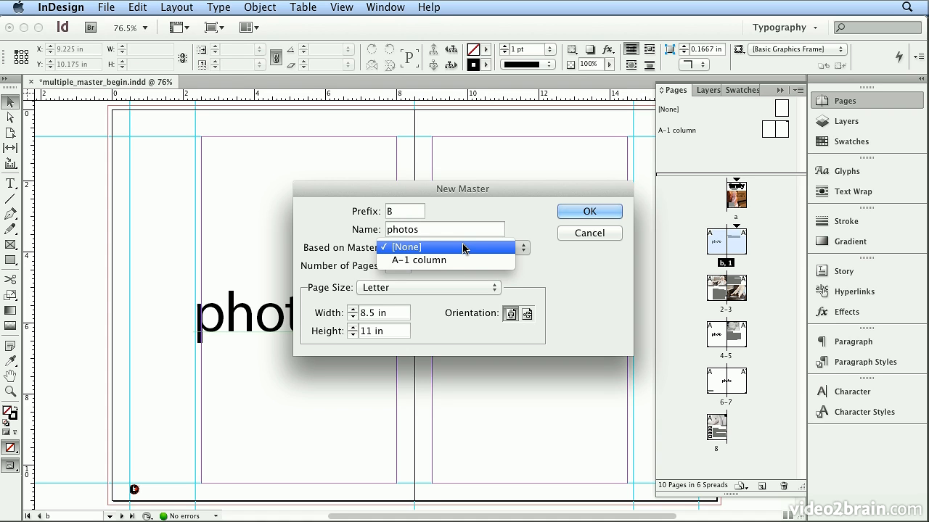
left_click(477, 248)
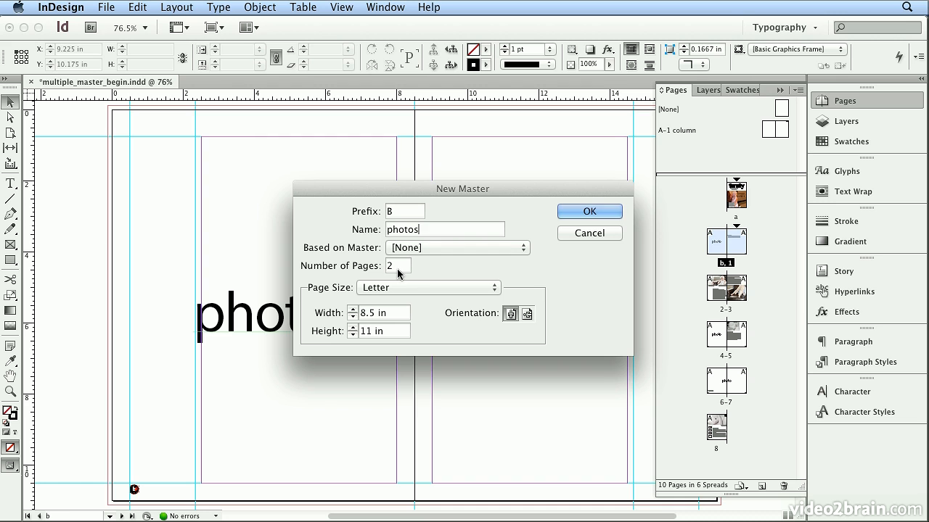
left_click(598, 212)
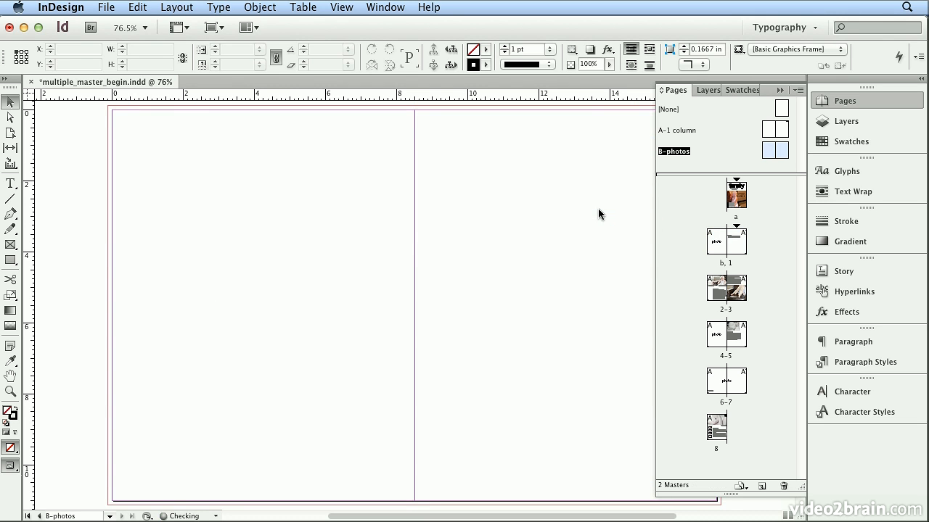
Draw a bleed-sized graphic frame on each B-photos page, about 8.625 × 11.125 in on the left page and 8.625 × 11.25 in on the right.
left_click(11, 245)
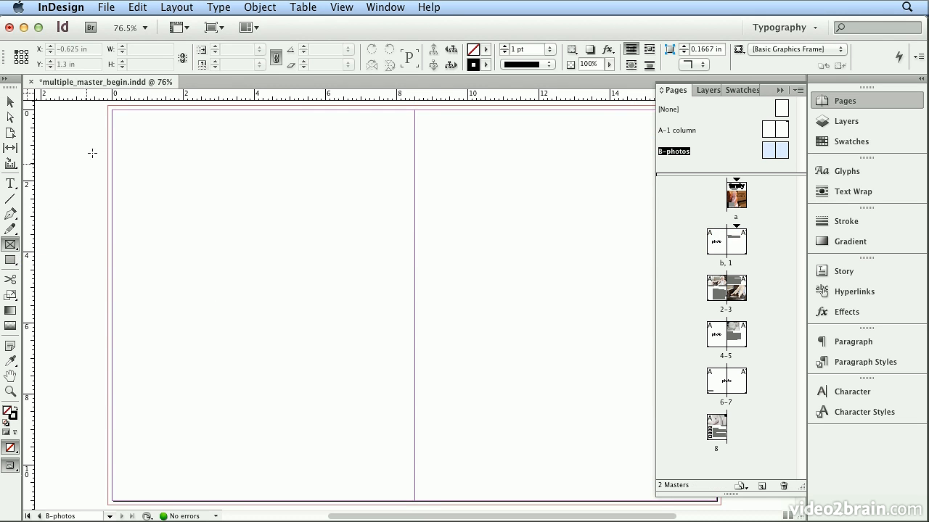
left_click_drag(109, 109, 416, 447)
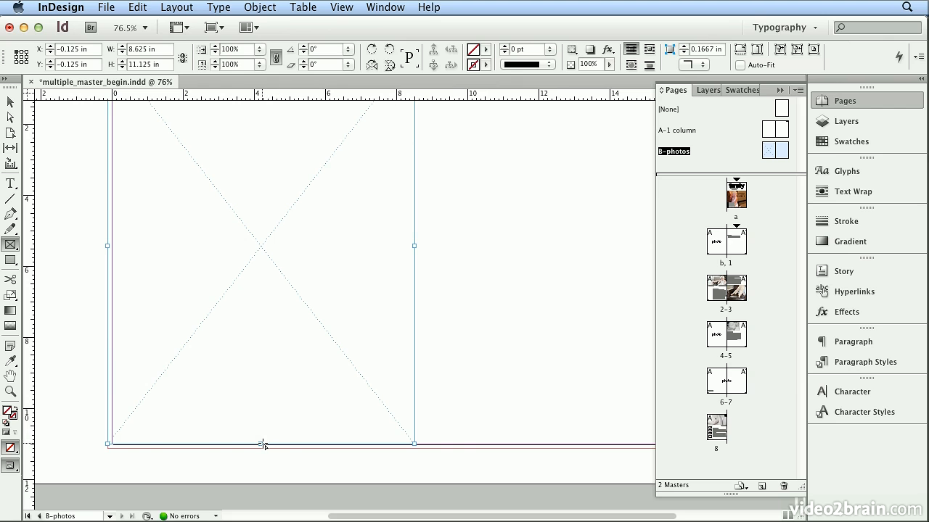
left_click(843, 102)
scroll(680, 176, "up", 3)
left_click_drag(722, 162, 414, 464)
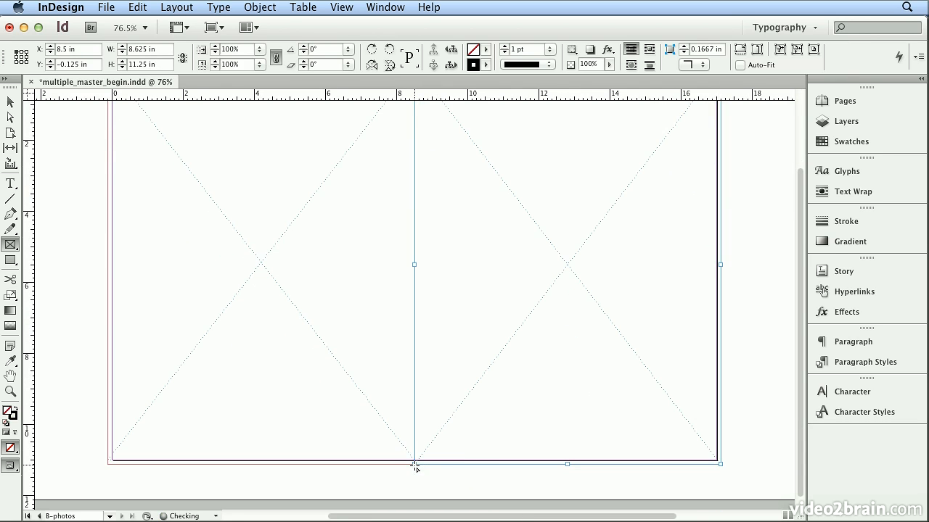
Extend the left page's frame down to the lower bleed guide, giving it a height of 11.25 in.
left_click(10, 103)
left_click(268, 439)
left_click_drag(261, 458, 260, 463)
scroll(347, 442, "up", 3)
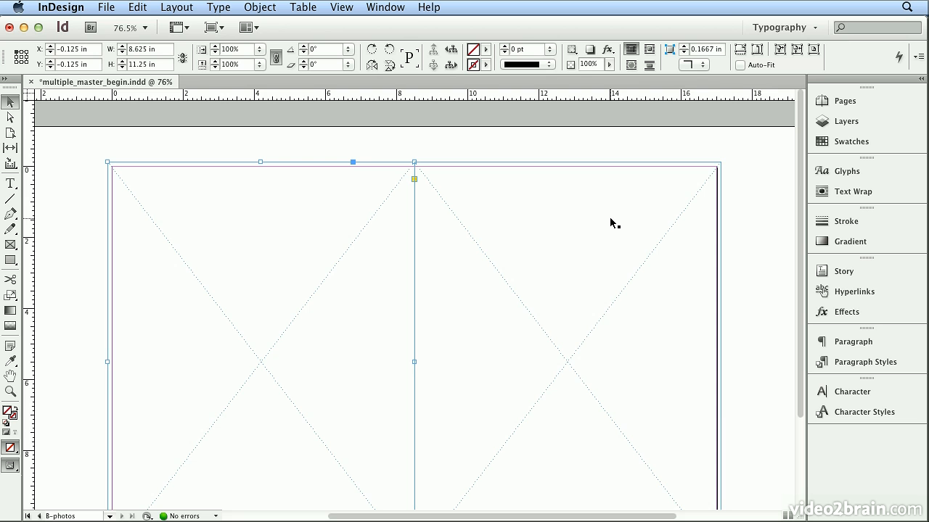
scroll(610, 217, "down", 3)
Delete the "photo" placeholder frame from page b and apply the left-hand B-photos master to that page.
left_click(843, 101)
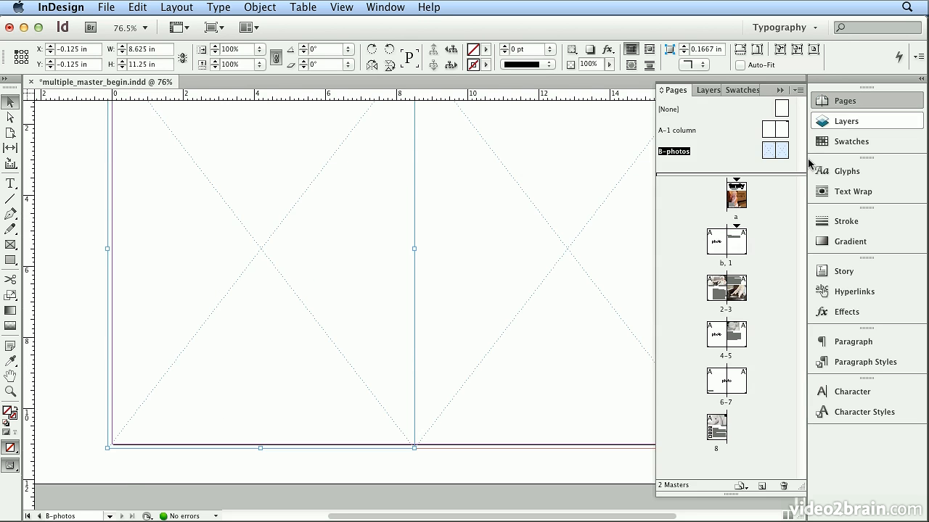
double_click(726, 263)
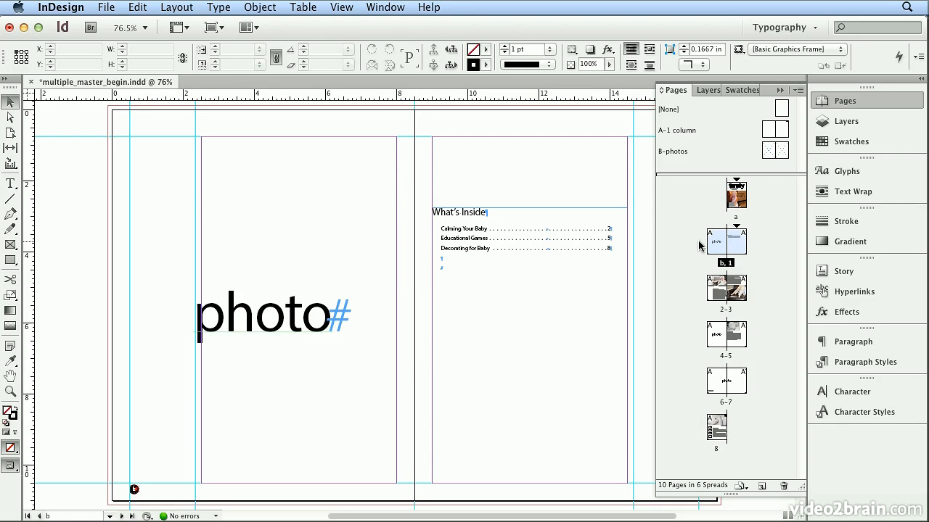
left_click(286, 257)
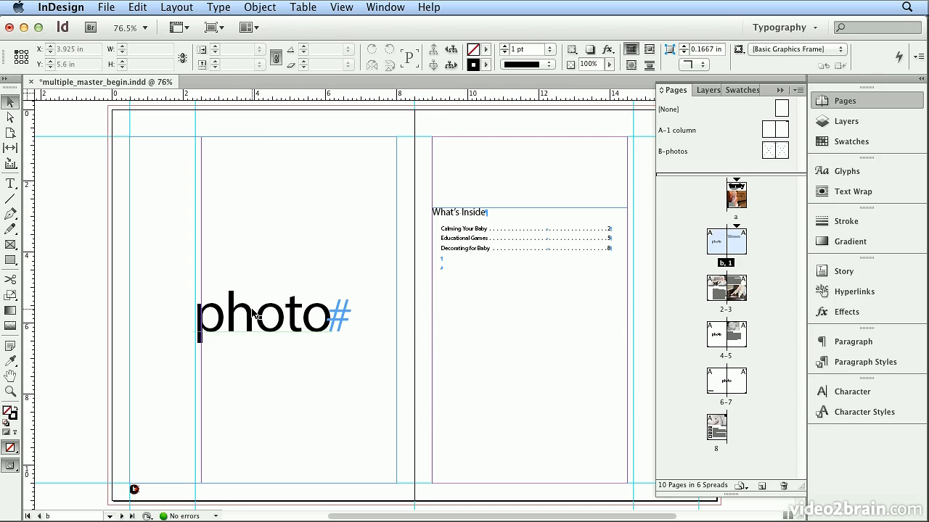
key("Delete")
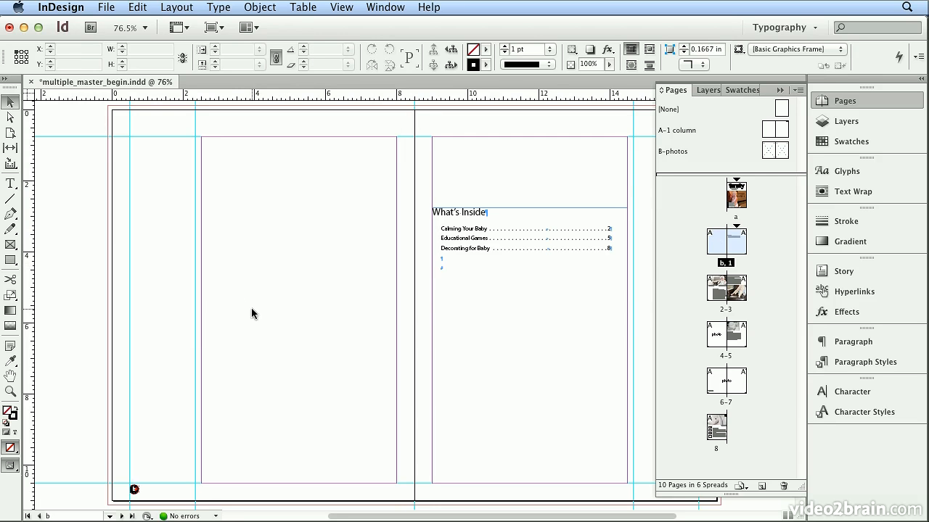
left_click_drag(761, 152, 714, 245)
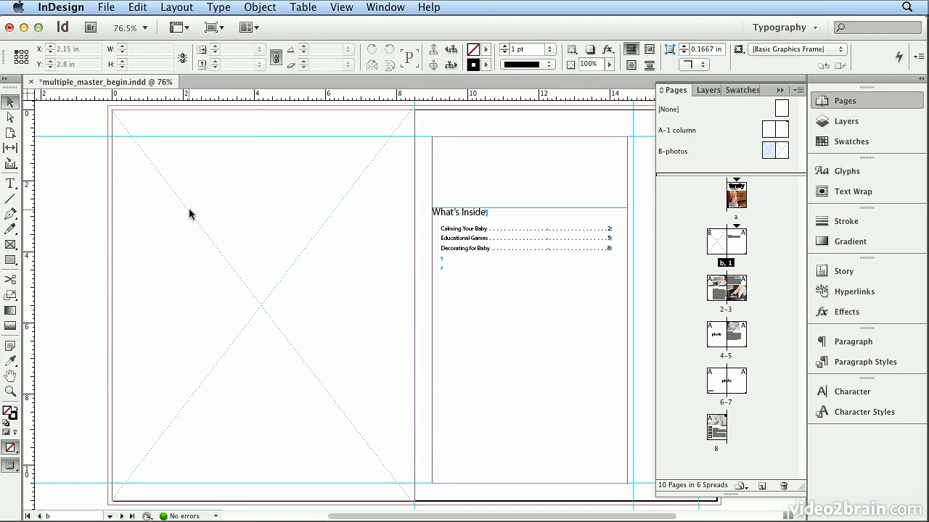
Place foot.jpg from the images folder into the full-page master frame on page b.
left_click(106, 7)
left_click(140, 180)
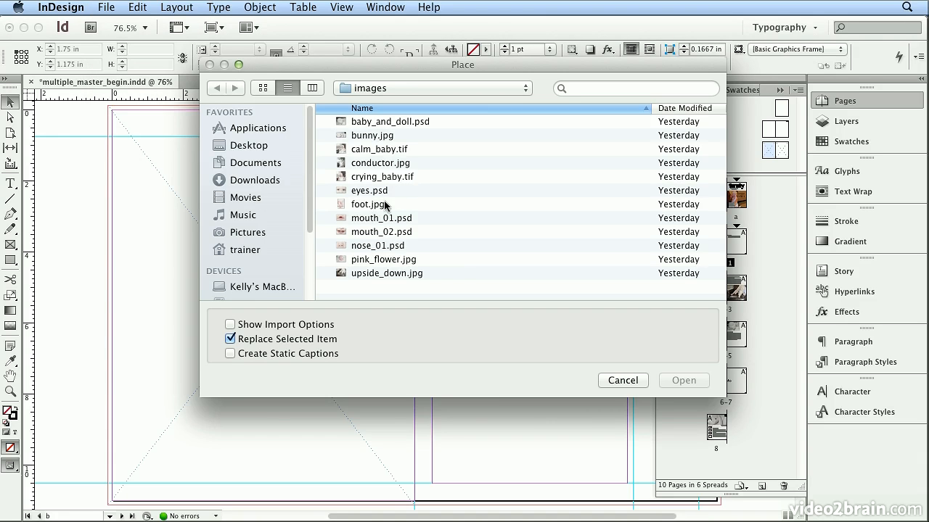
double_click(373, 204)
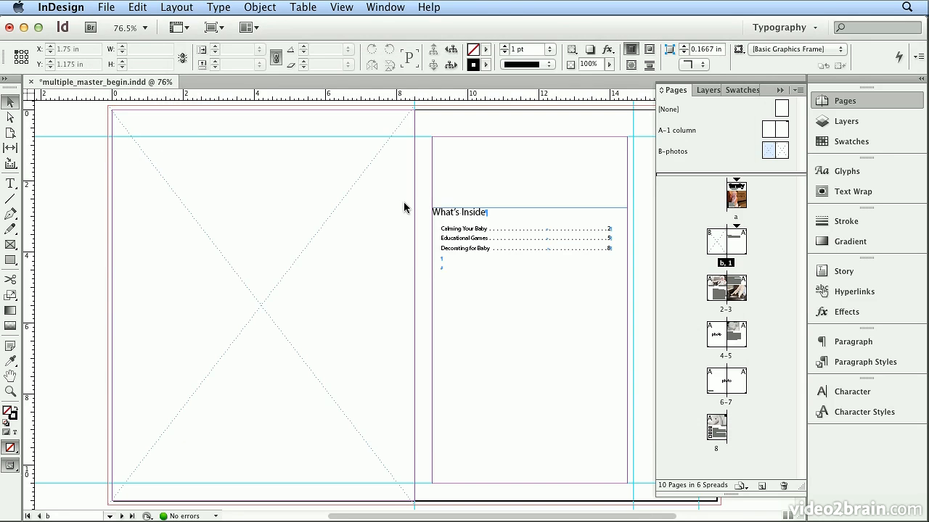
left_click(183, 135)
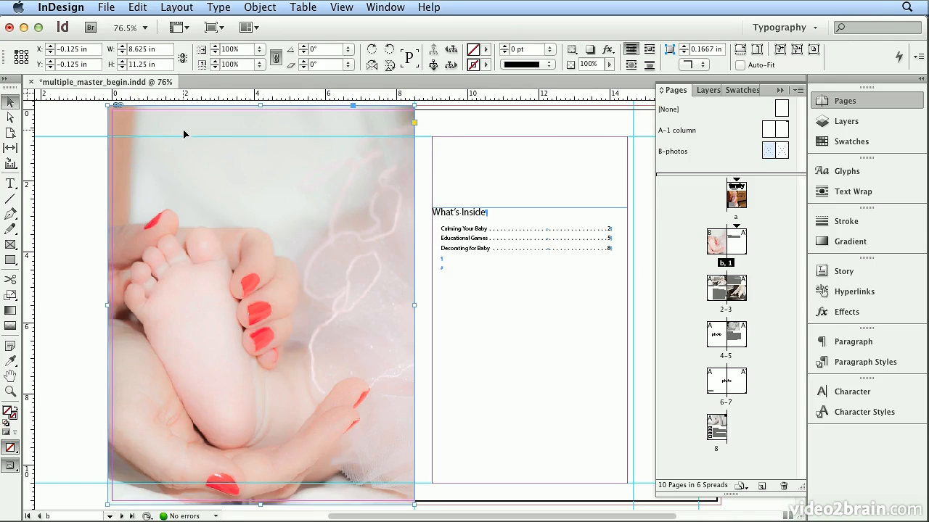
Delete the "photo" placeholder frame from page 4 and apply the left-hand B-photos master to that page.
double_click(726, 309)
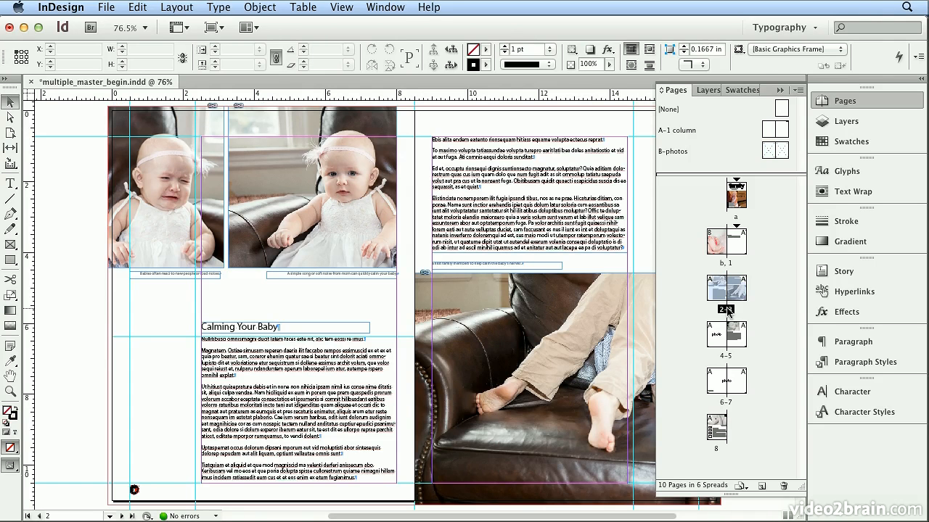
double_click(727, 359)
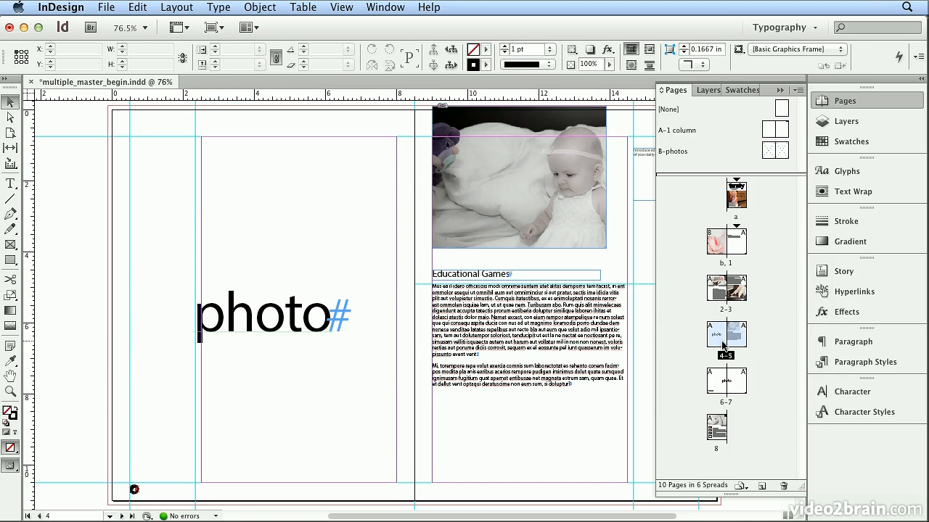
left_click(340, 330)
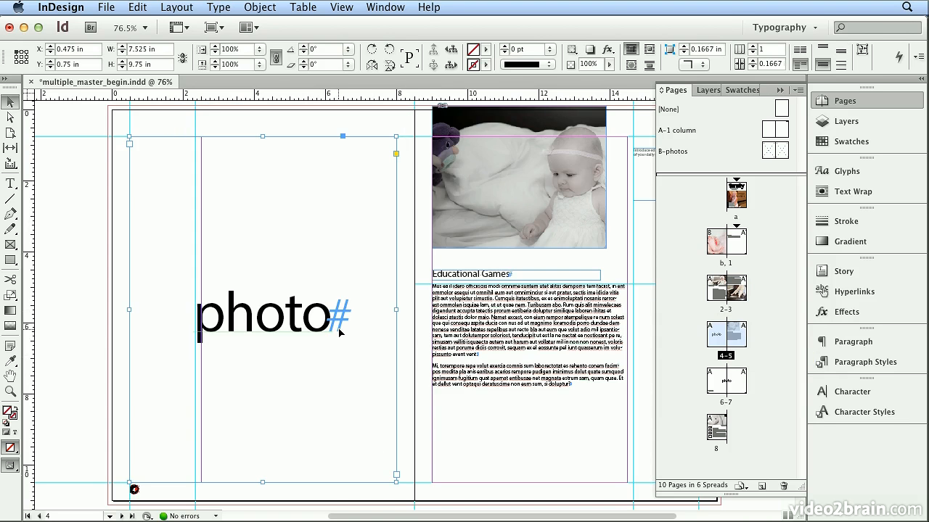
key("Delete")
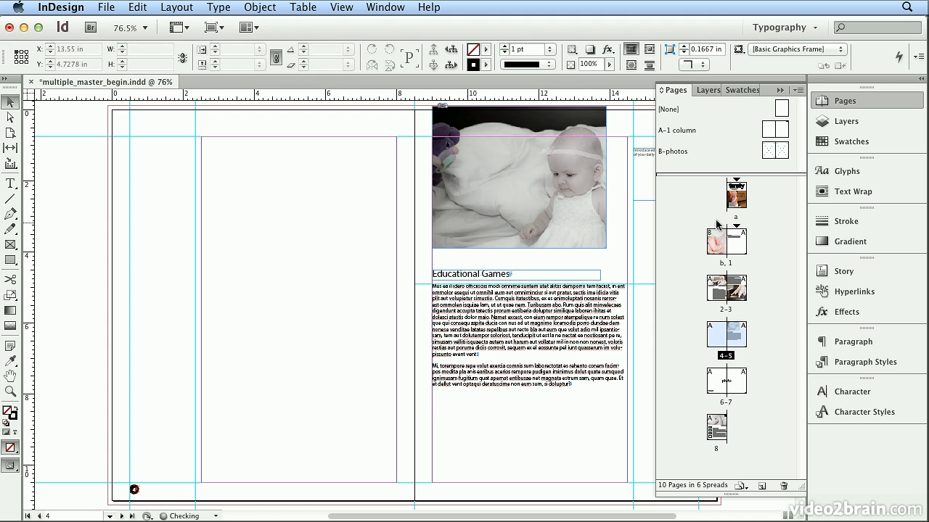
left_click_drag(770, 161, 716, 334)
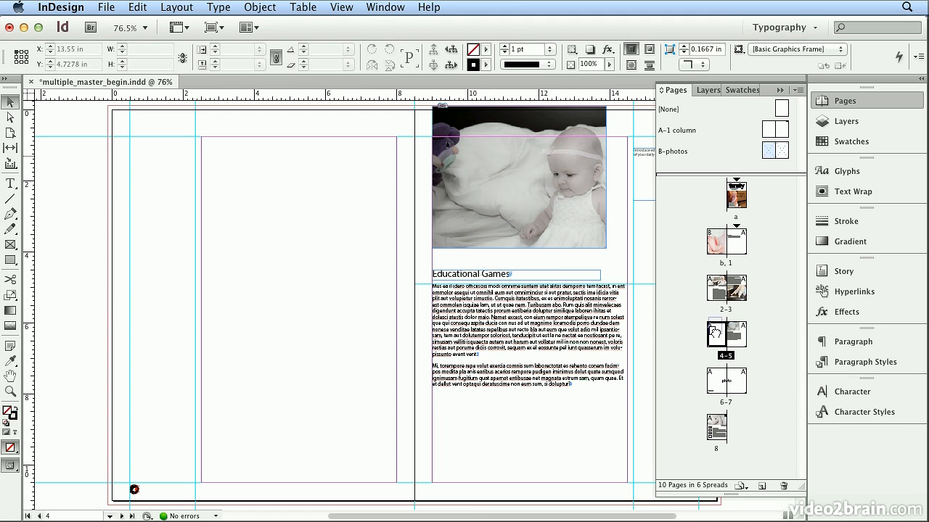
left_click_drag(716, 334, 716, 334)
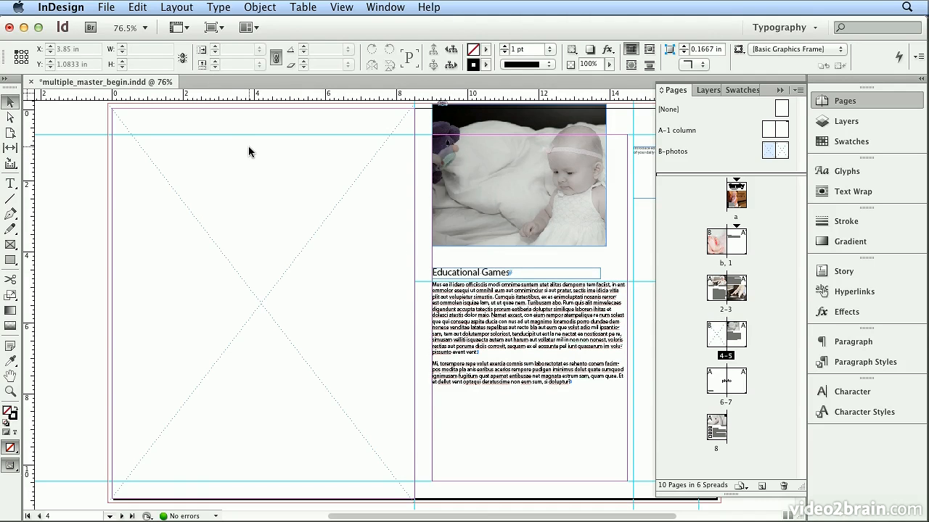
Place conductor.jpg from the images folder into the full-page master frame on page 4.
key("super+d")
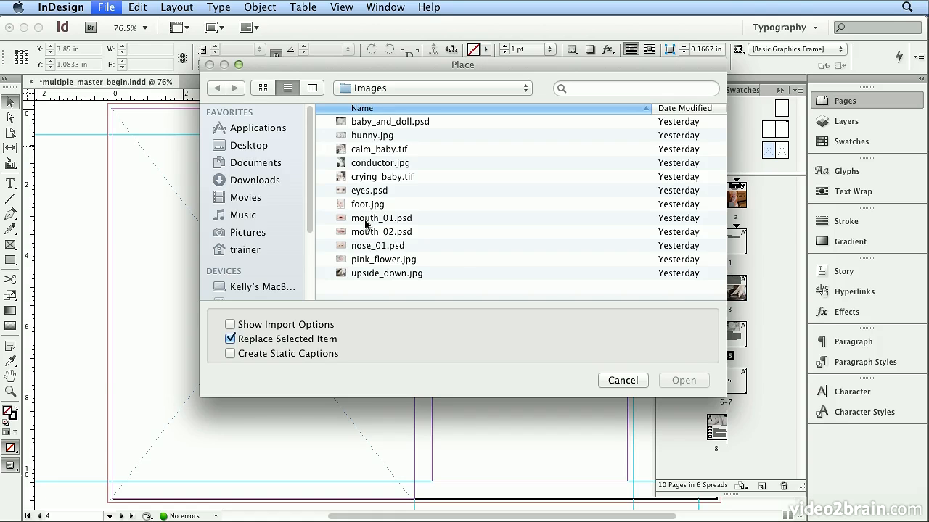
left_click(402, 164)
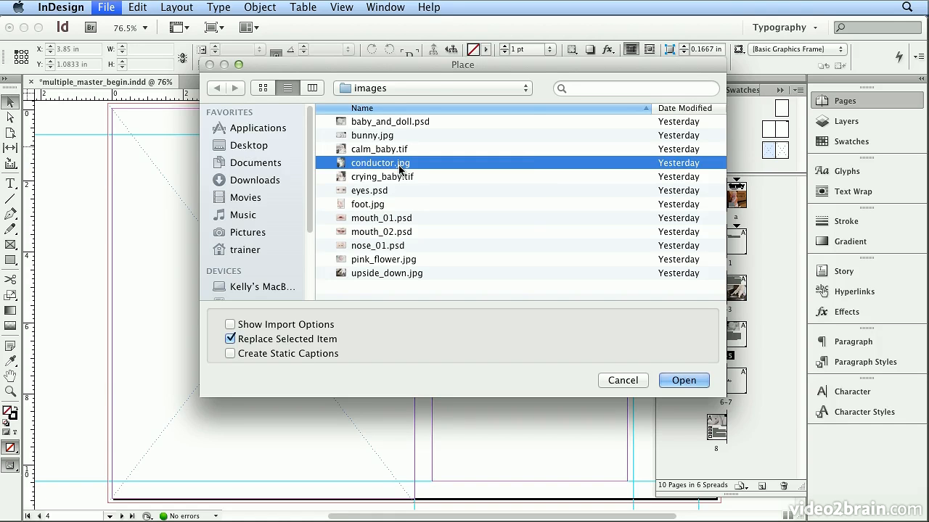
left_click(424, 86)
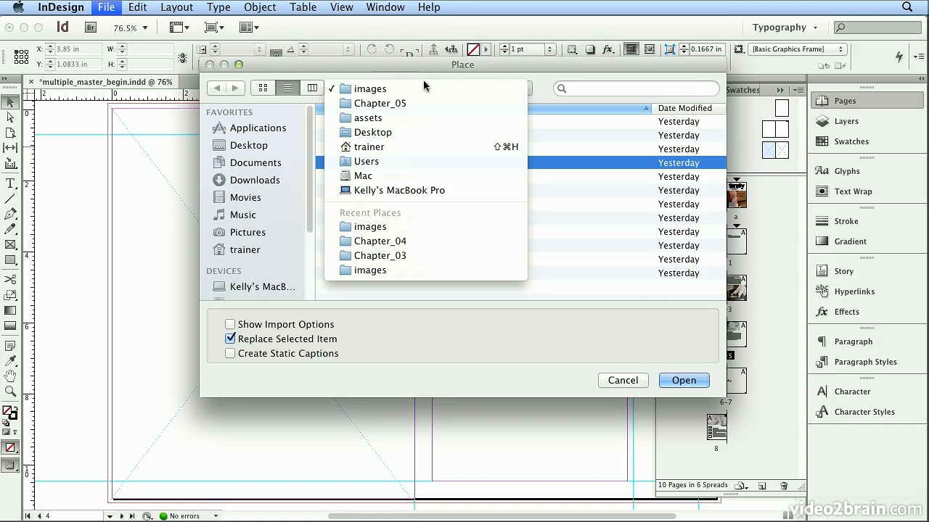
left_click(425, 87)
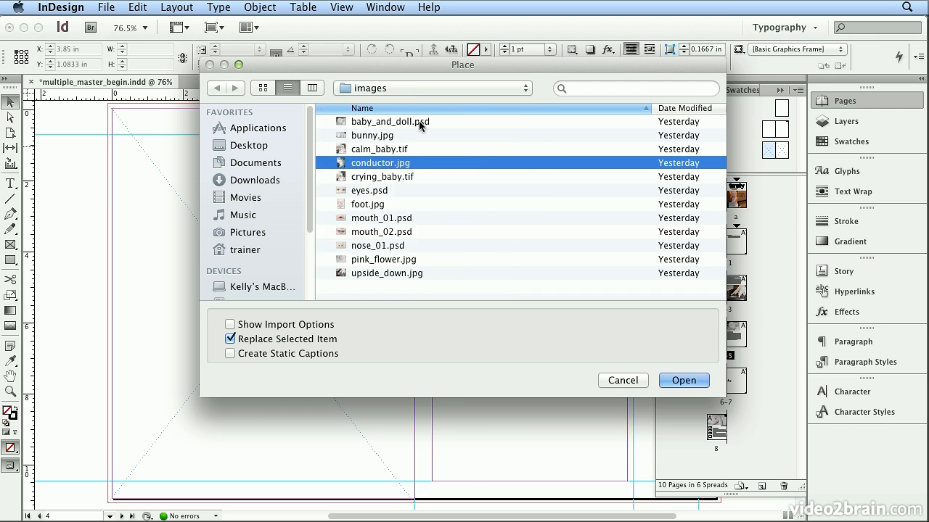
double_click(395, 164)
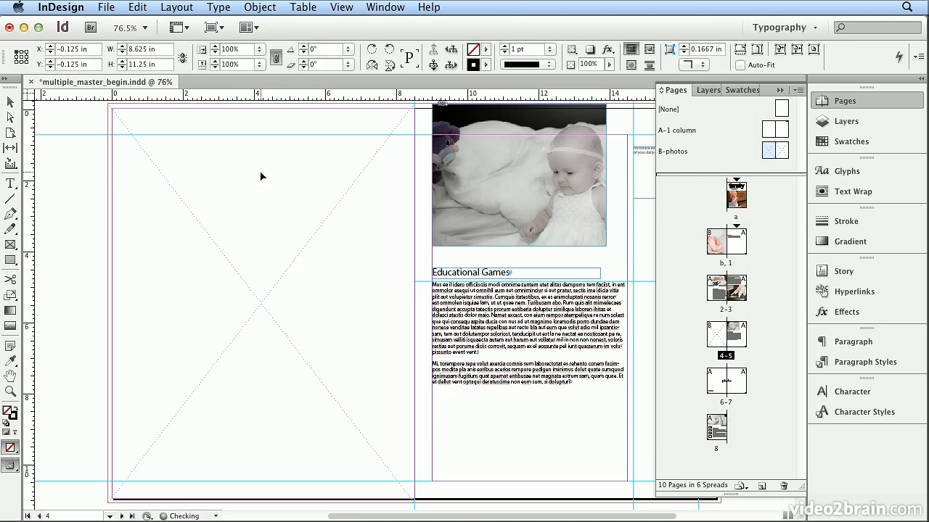
left_click(263, 173)
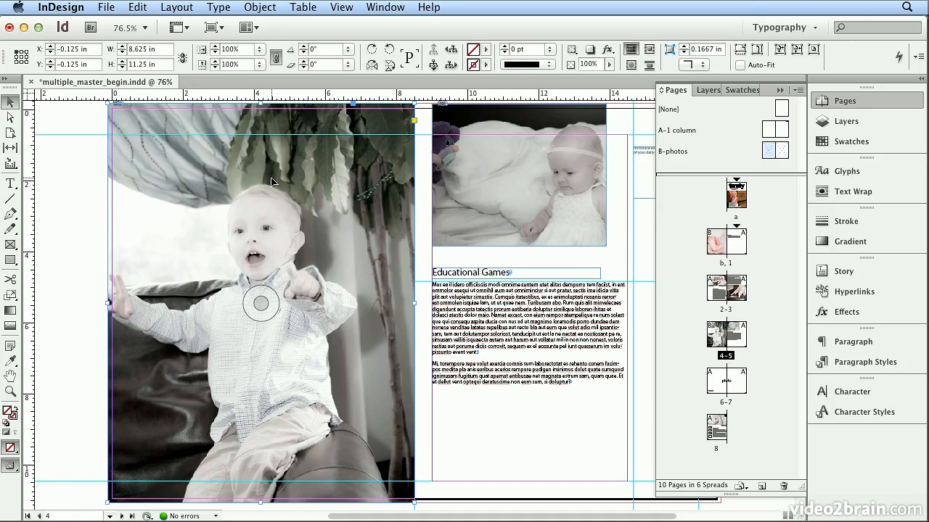
Apply the B-photos master to pages 6 and 7 and delete the "photo" placeholder frame from that spread.
double_click(726, 402)
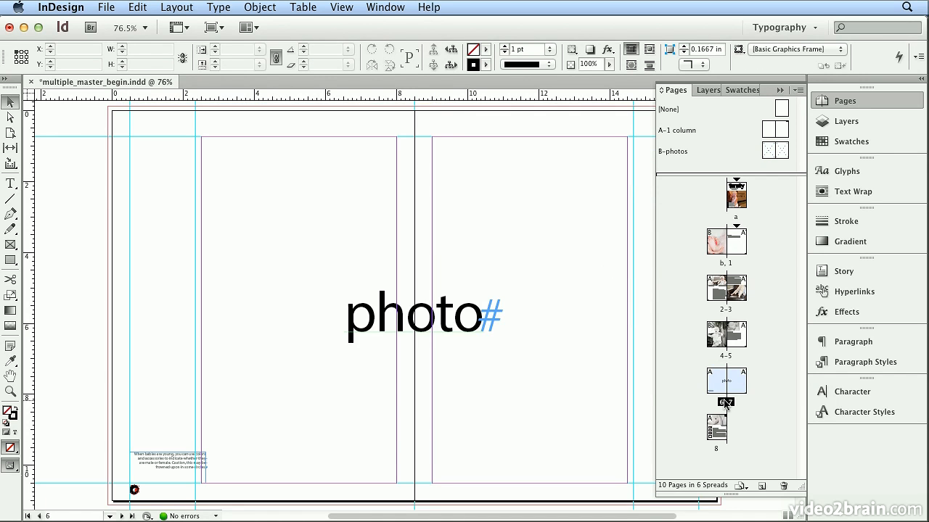
left_click_drag(771, 151, 715, 391)
left_click_drag(785, 149, 735, 389)
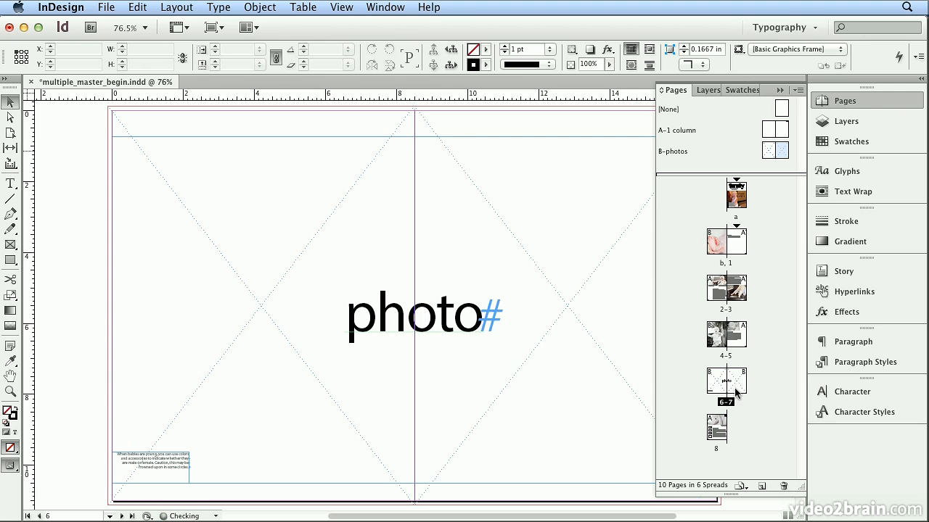
left_click(463, 329)
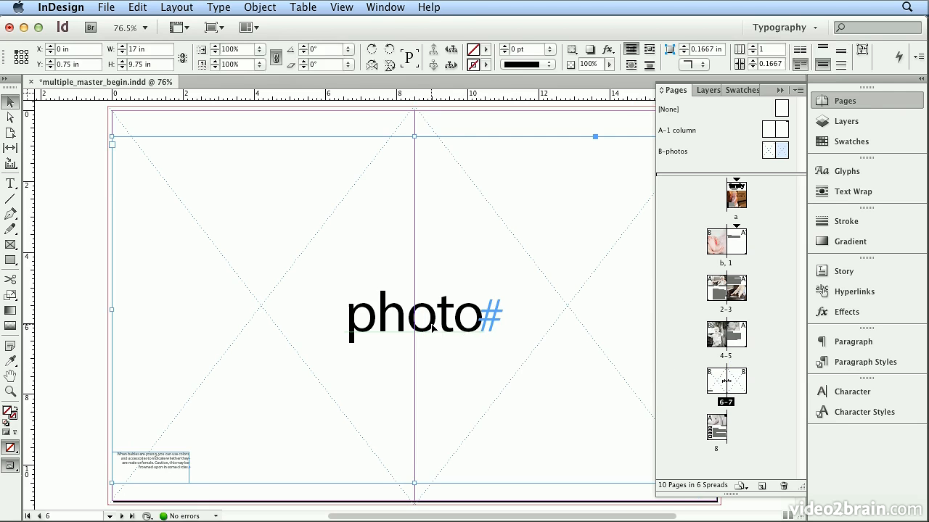
key("Delete")
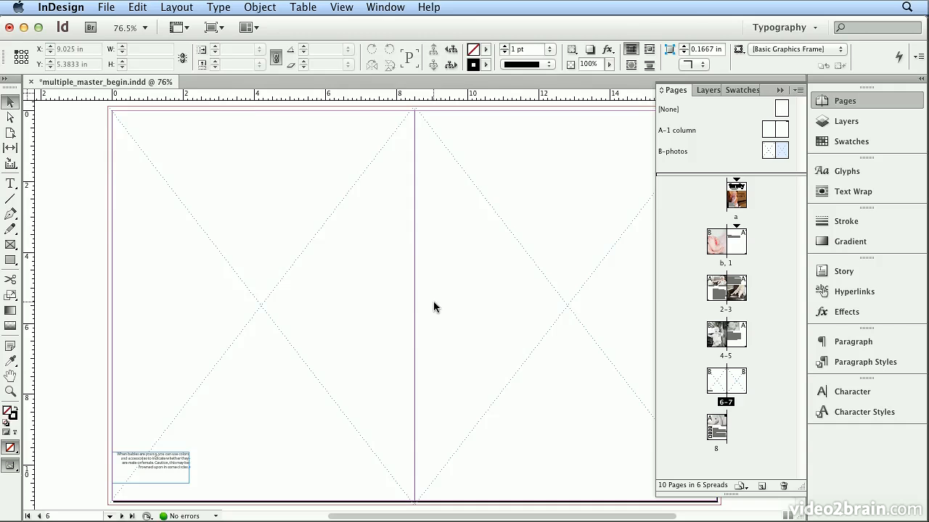
Place pink_flower.jpg from the images folder into the full-page master frame on page 6.
left_click(111, 7)
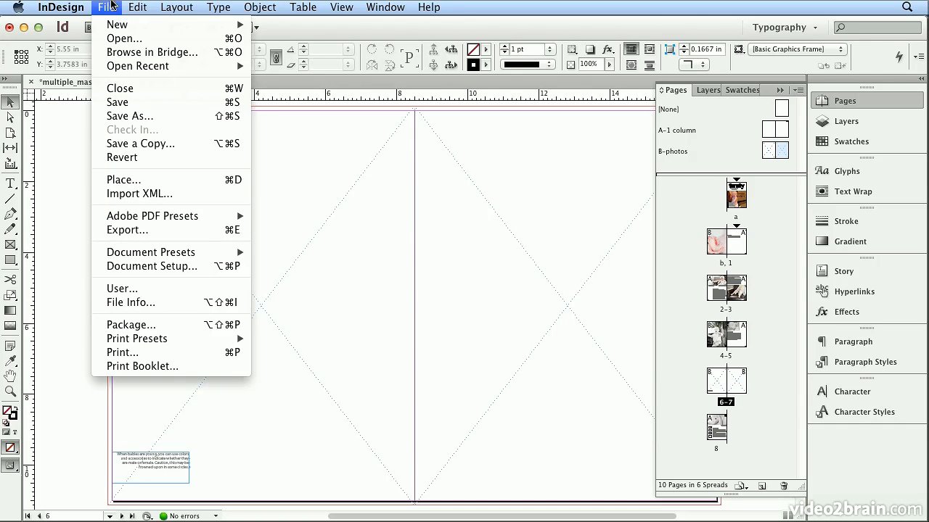
left_click(151, 179)
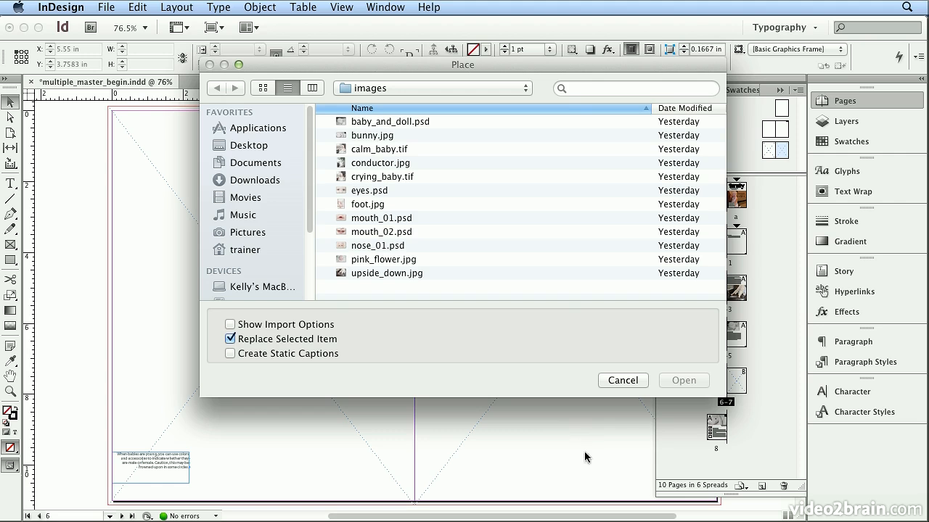
double_click(414, 264)
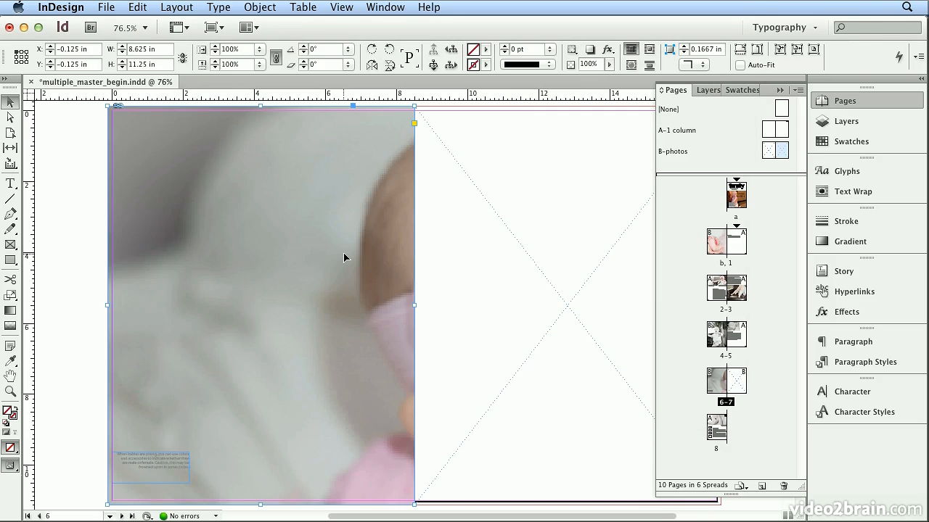
Override the empty master photo frame on page 7 and delete it from the page.
left_click(480, 272)
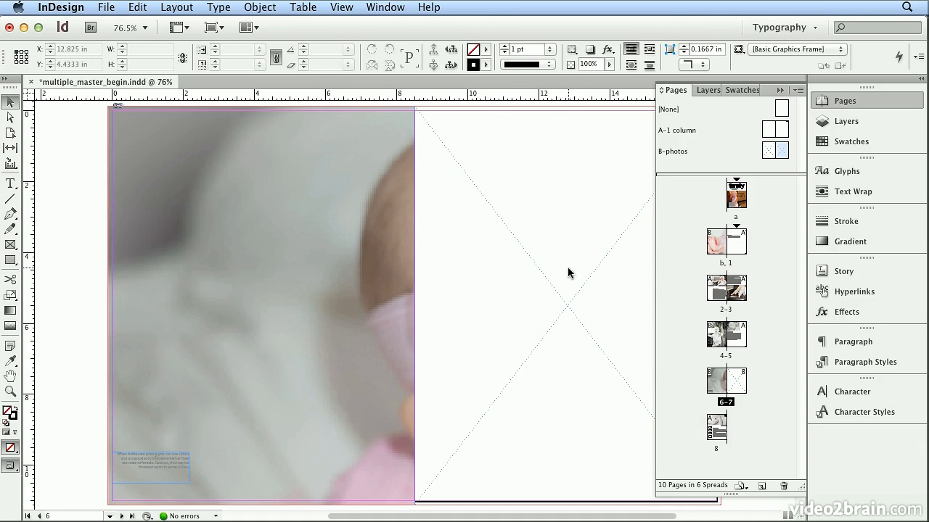
left_click(843, 101)
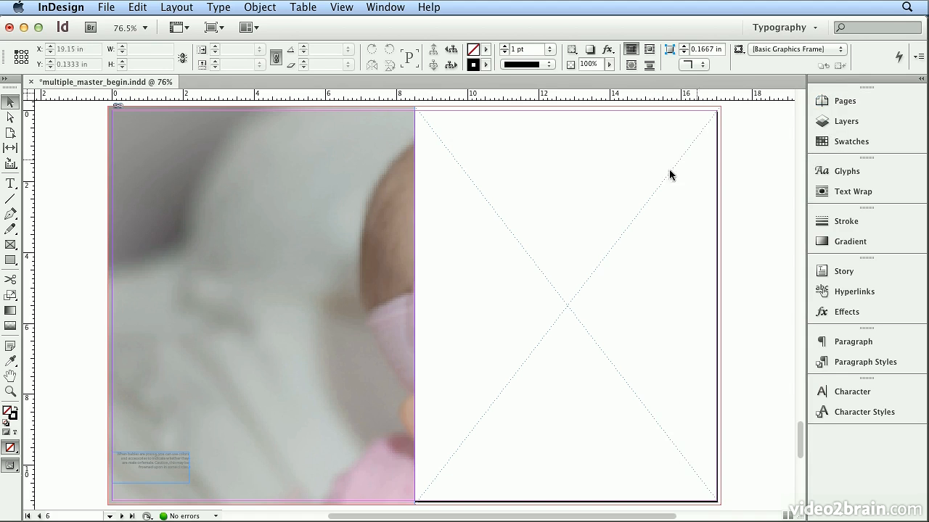
left_click(543, 219)
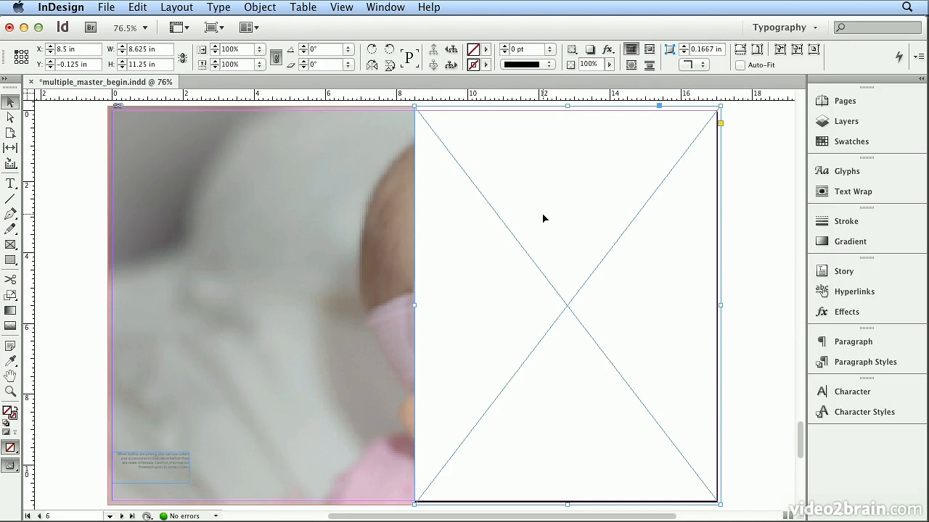
key("shift+super+a")
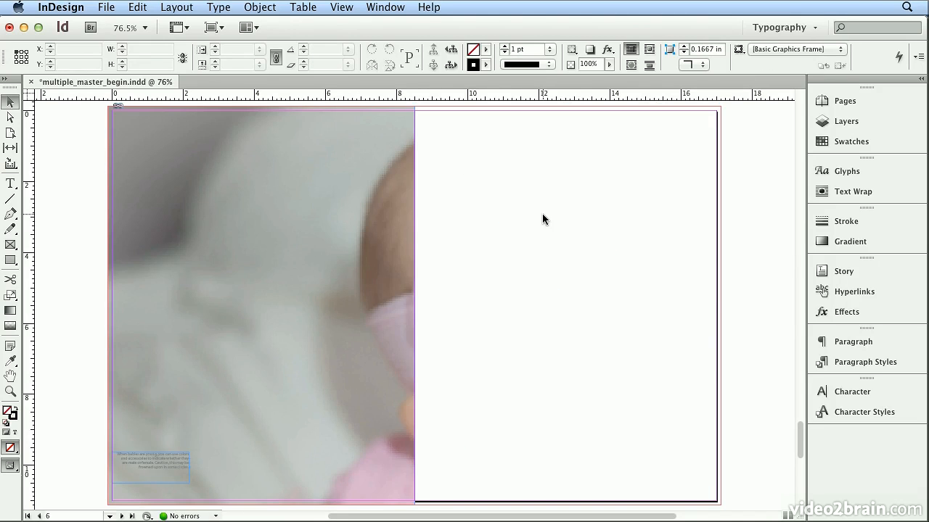
Widen page 6's image frame across page 7 to the outer bleed guide, 17.25 in wide, and fill the frame proportionally.
left_click(401, 276)
left_click_drag(414, 305, 721, 339)
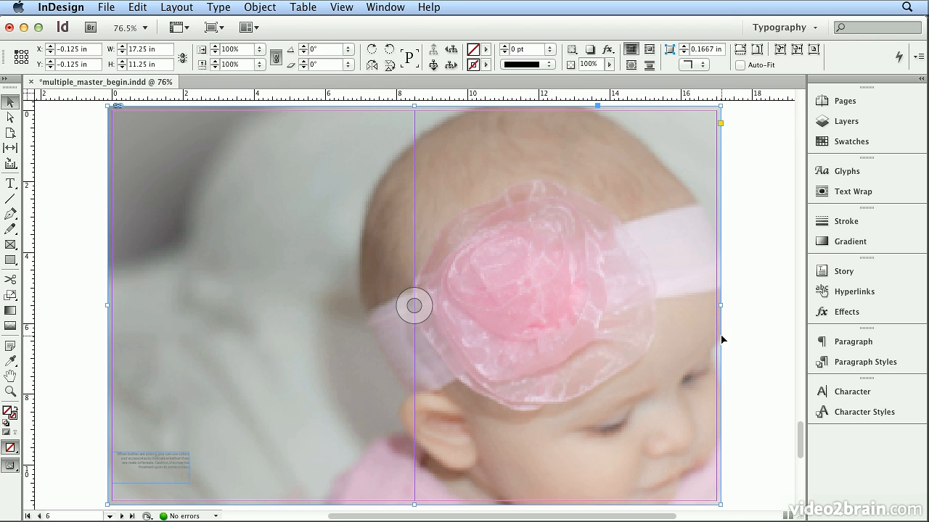
left_click(279, 7)
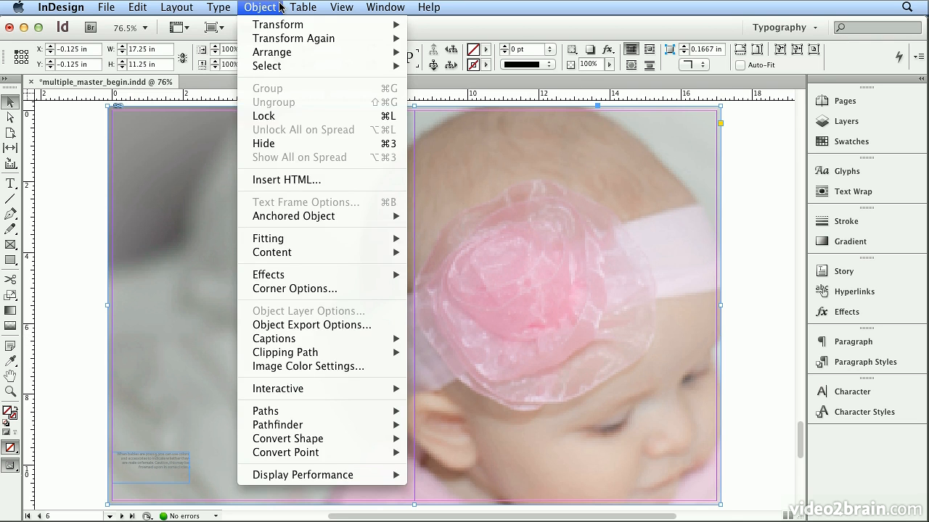
mouse_move(320, 242)
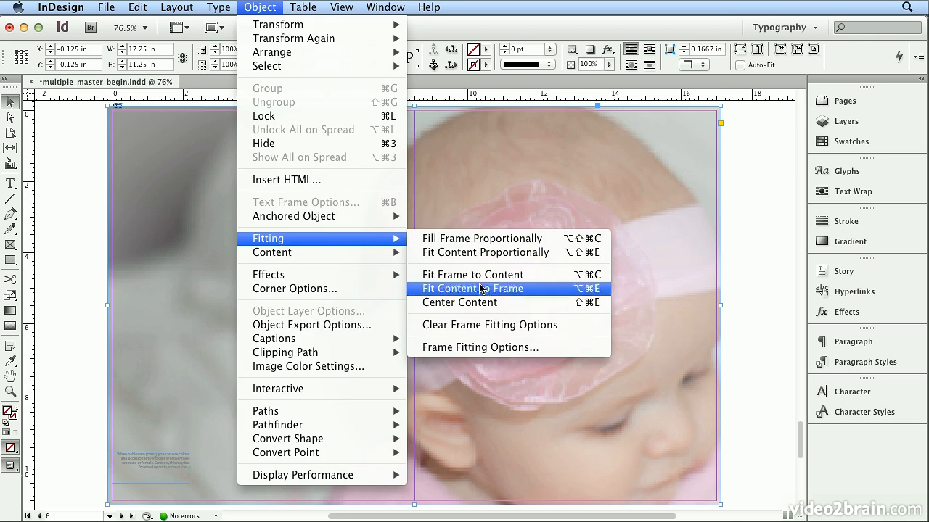
left_click(497, 242)
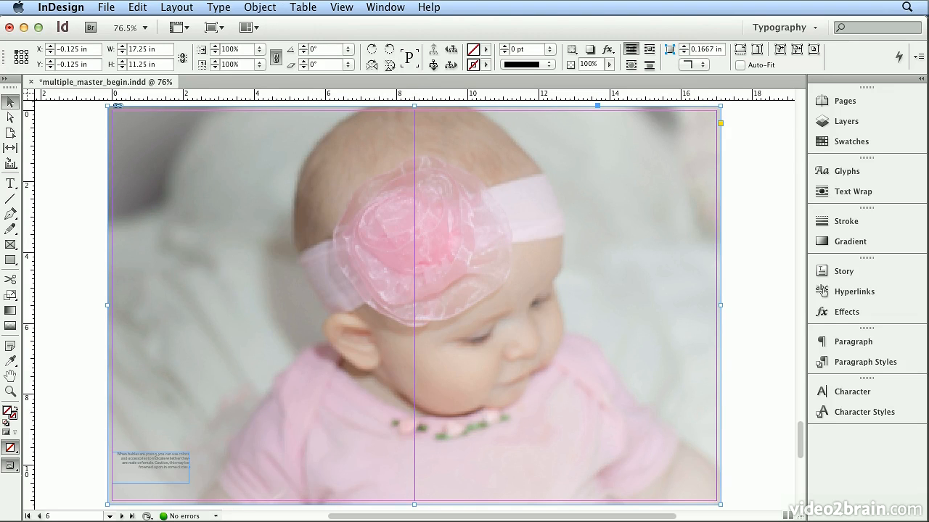
Center the image content within the two-page frame on spread 6-7.
left_click(260, 8)
mouse_move(320, 240)
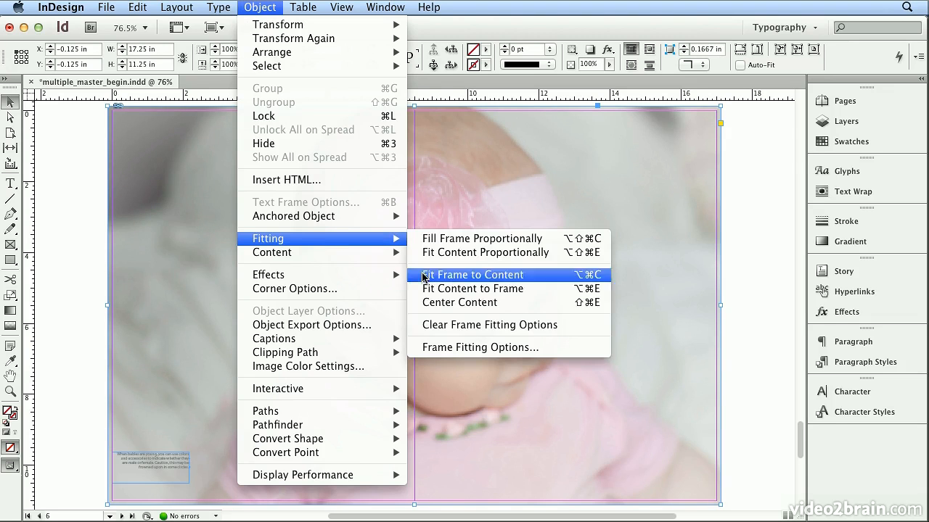
left_click(432, 305)
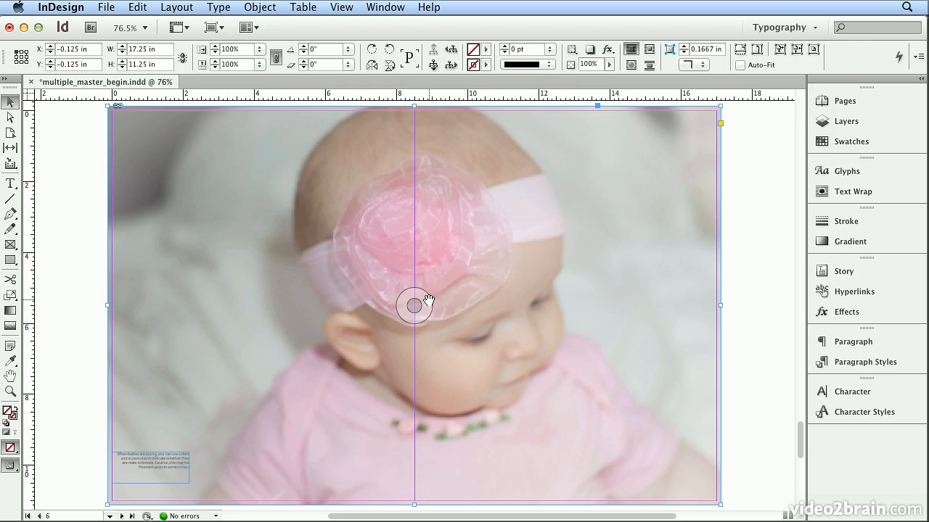
Create a new two-page master with prefix C, named "2 column" and based on the A-1 column master.
left_click(904, 109)
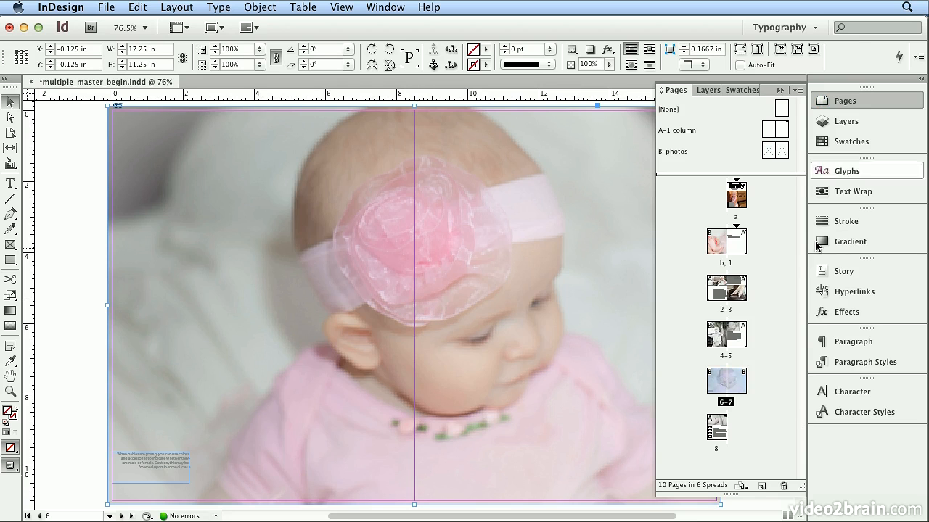
double_click(723, 435)
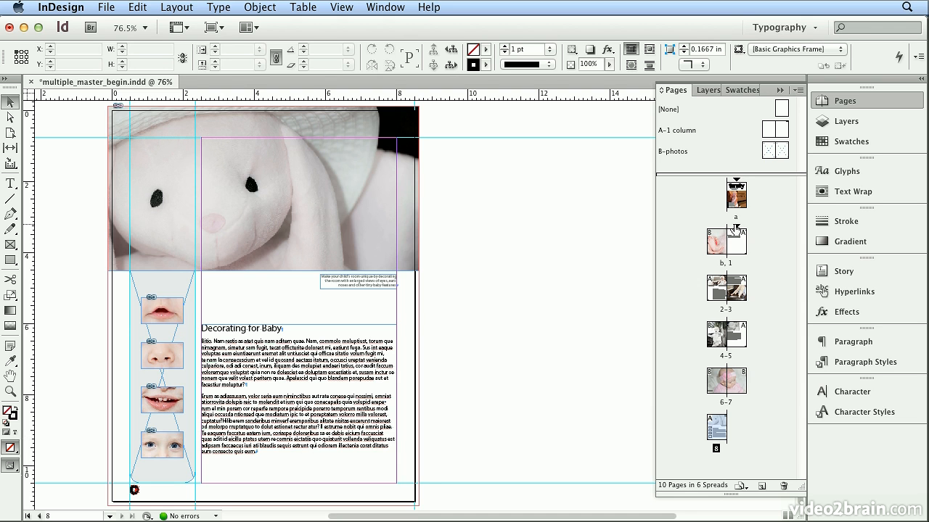
double_click(726, 263)
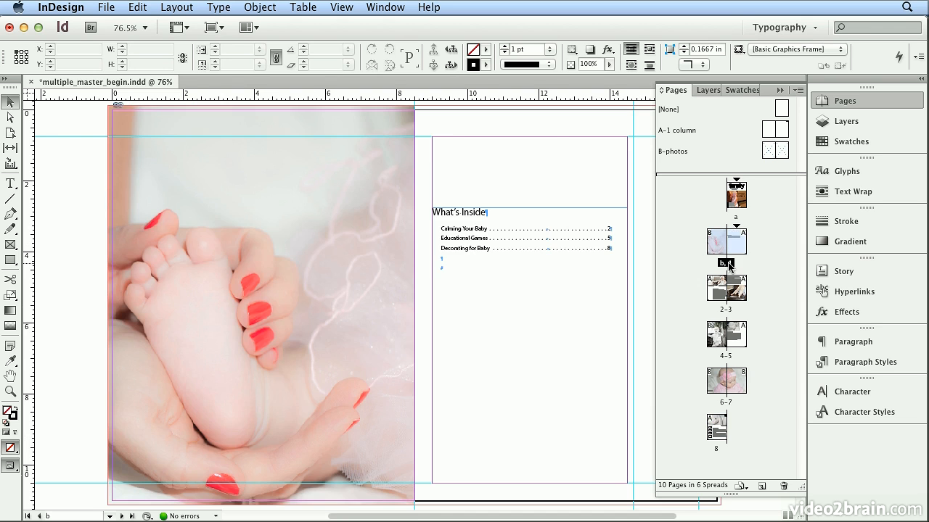
double_click(724, 310)
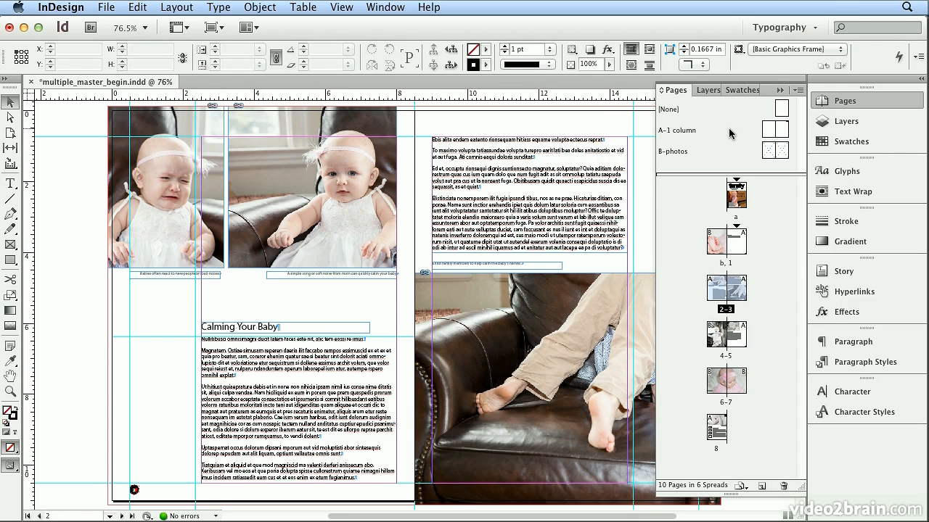
left_click(798, 90)
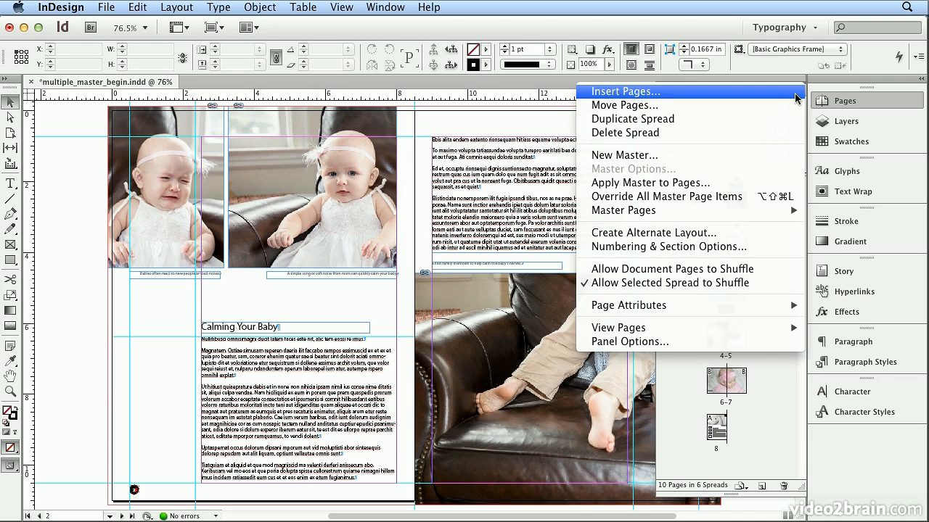
left_click(777, 155)
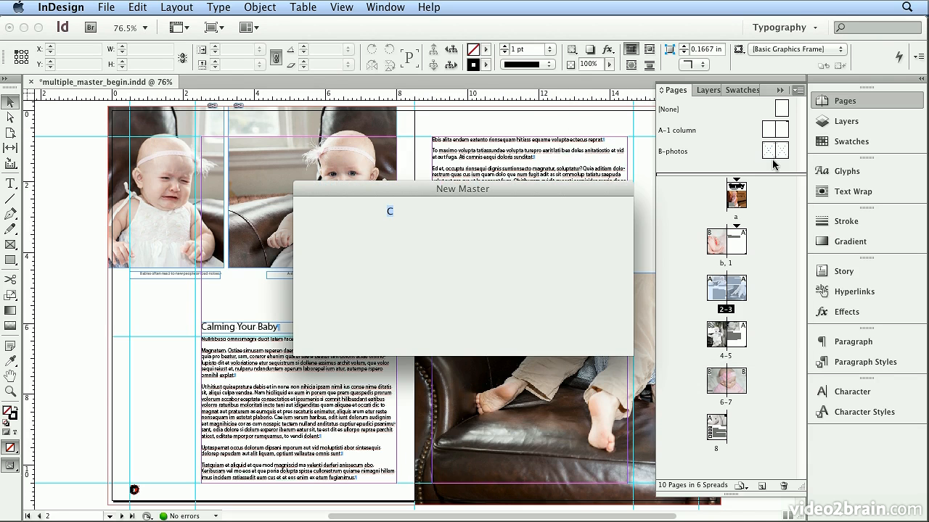
double_click(396, 229)
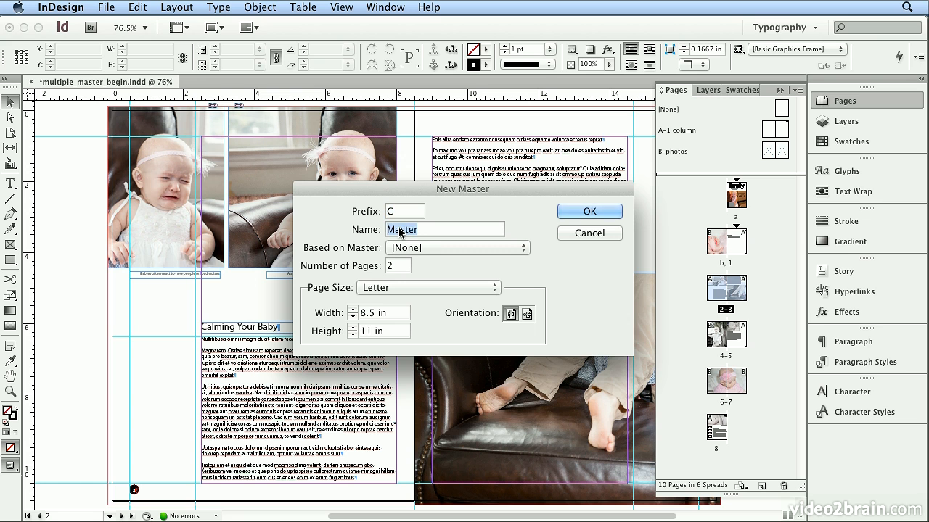
type("2 column")
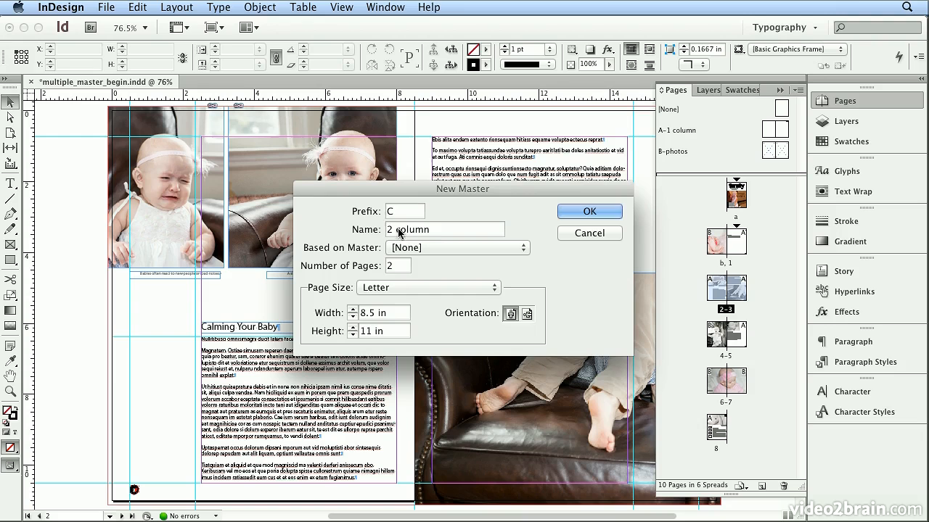
left_click(431, 247)
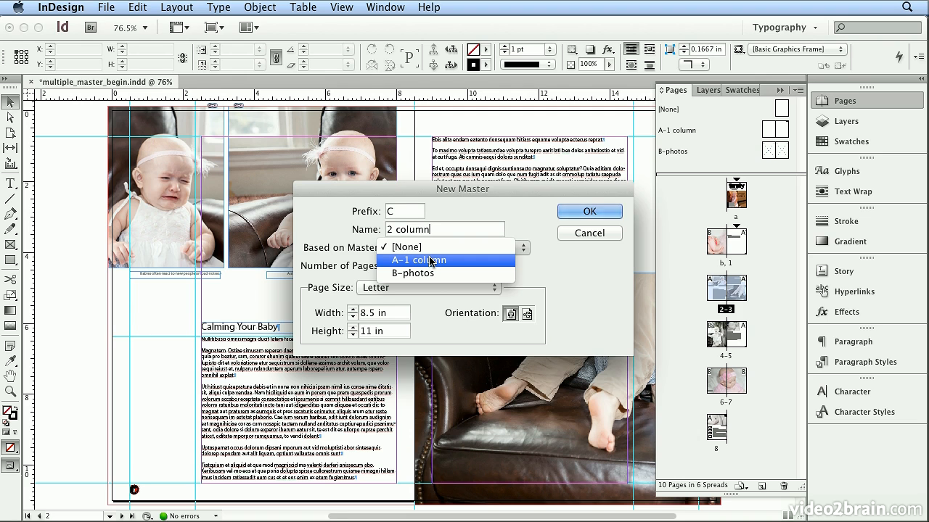
left_click(429, 260)
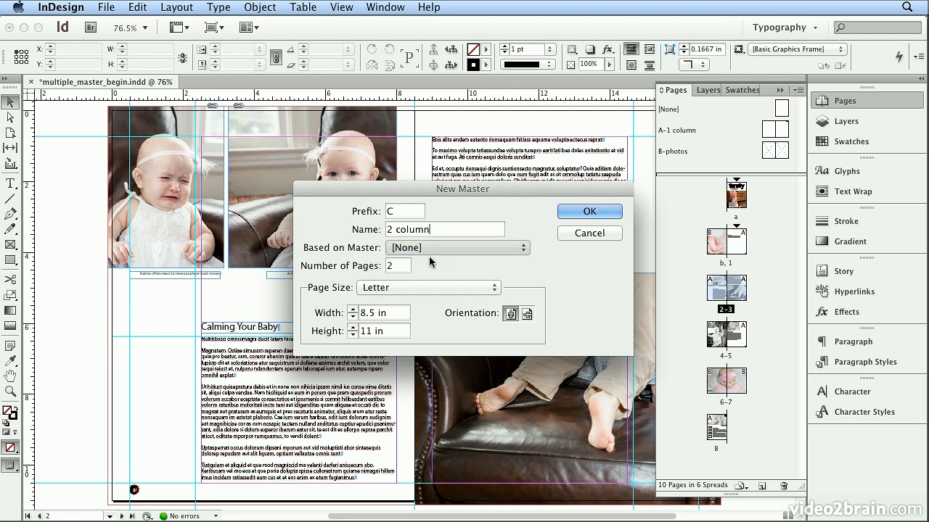
left_click(590, 212)
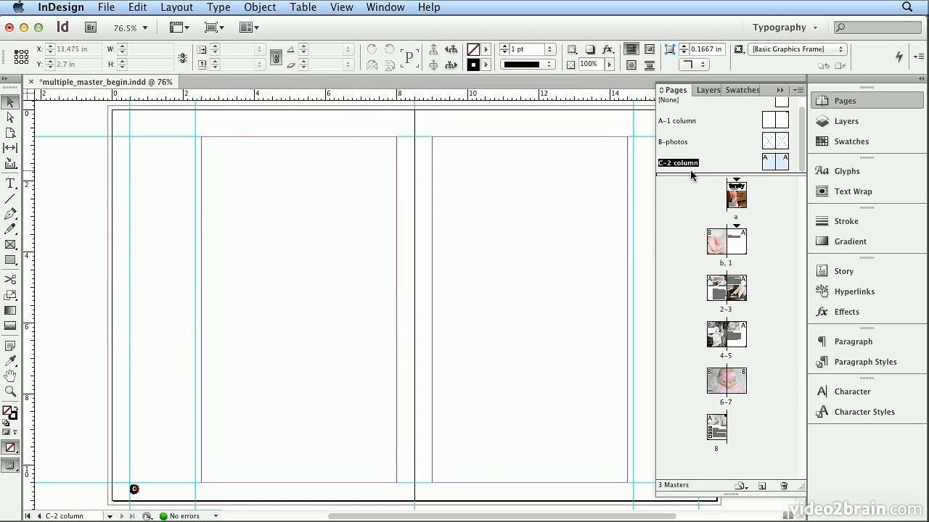
Set the number of columns on the C-2 column master to 2, keeping the 0.1667 in gutter and layout adjustment enabled.
left_click(190, 6)
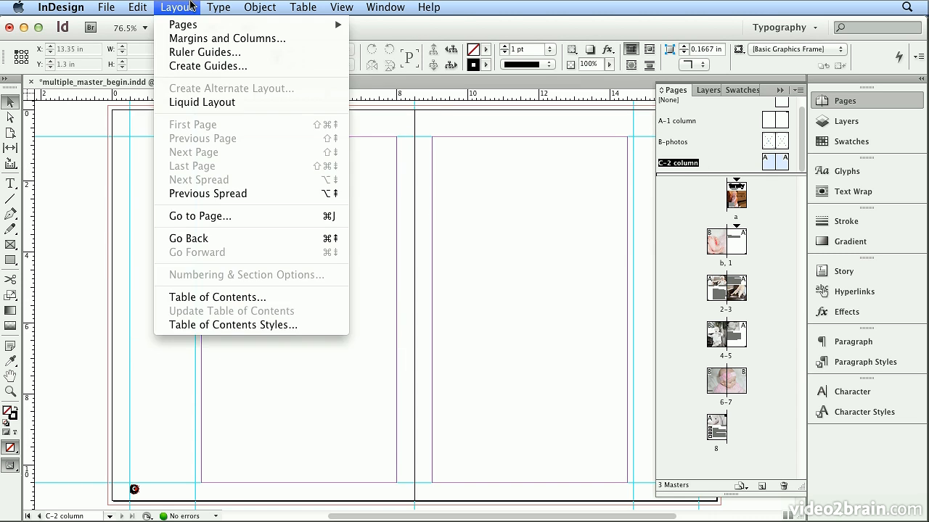
left_click(193, 38)
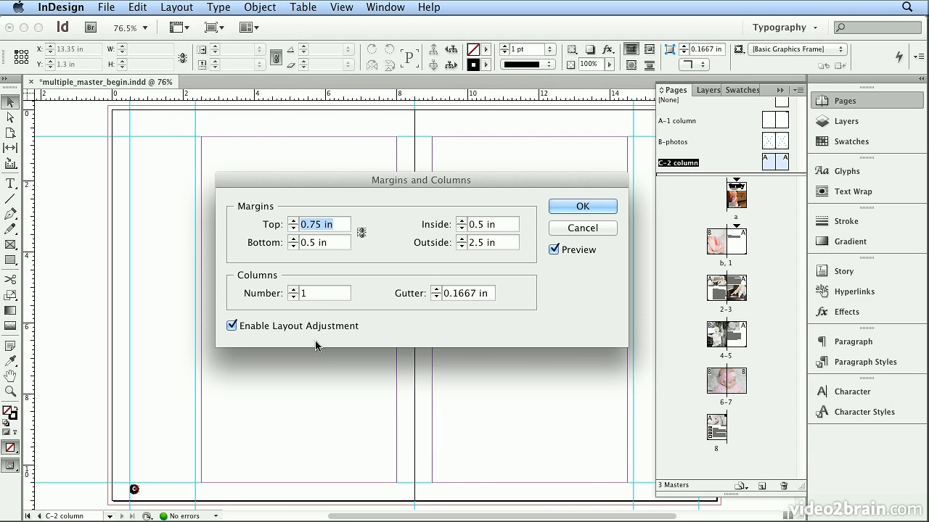
left_click(294, 290)
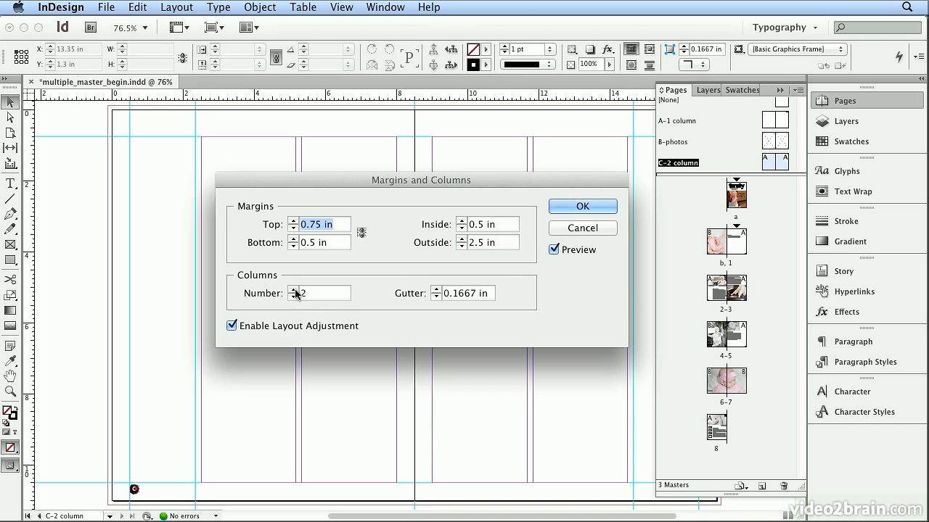
left_click(582, 207)
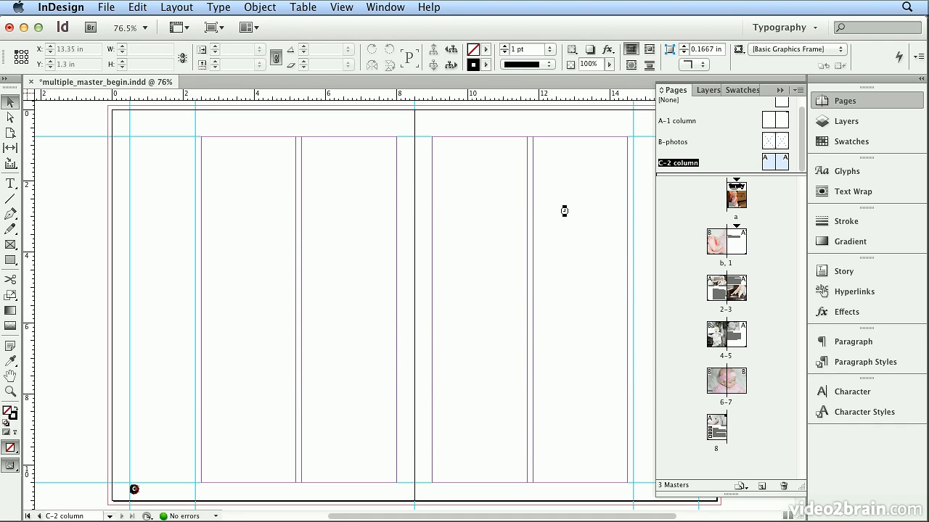
Apply the C-2 column master to spread 2-3 and check the layout adjustment option in its margins and columns settings.
left_click_drag(681, 165, 734, 287)
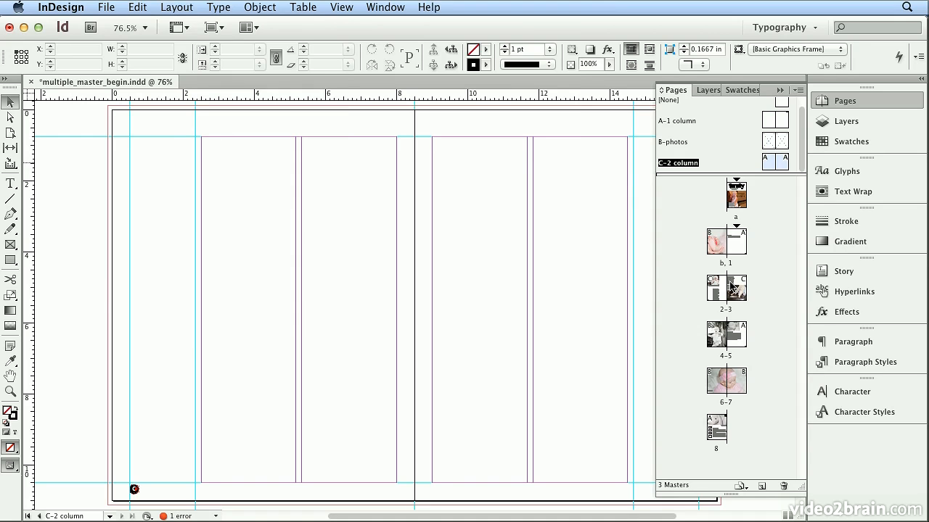
left_click(169, 10)
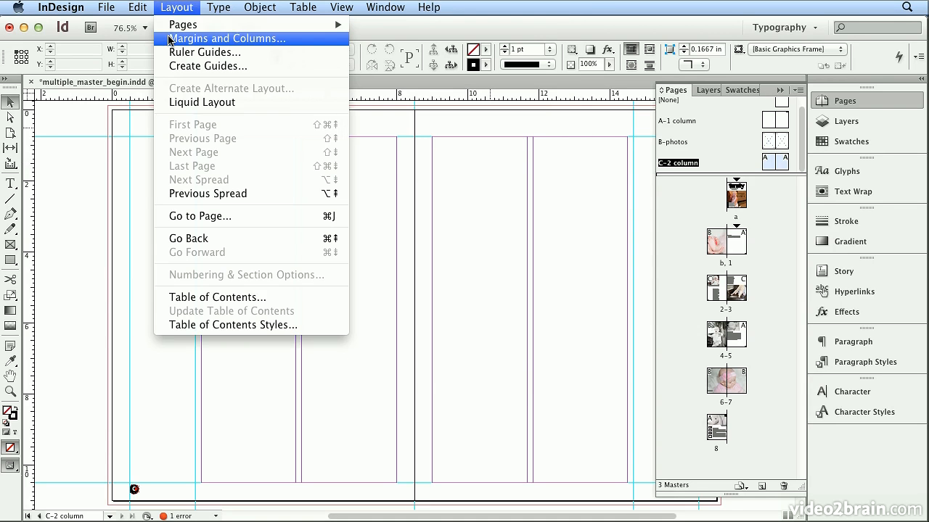
left_click(169, 39)
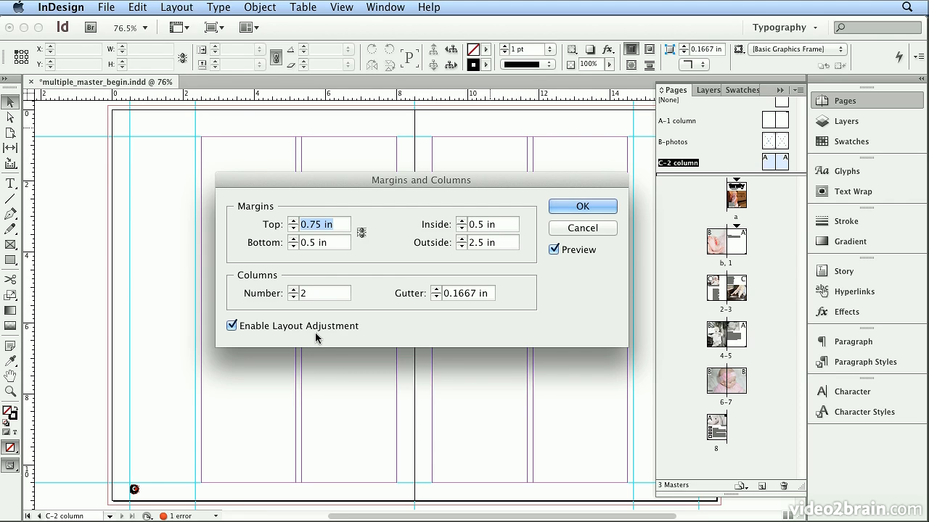
left_click(558, 202)
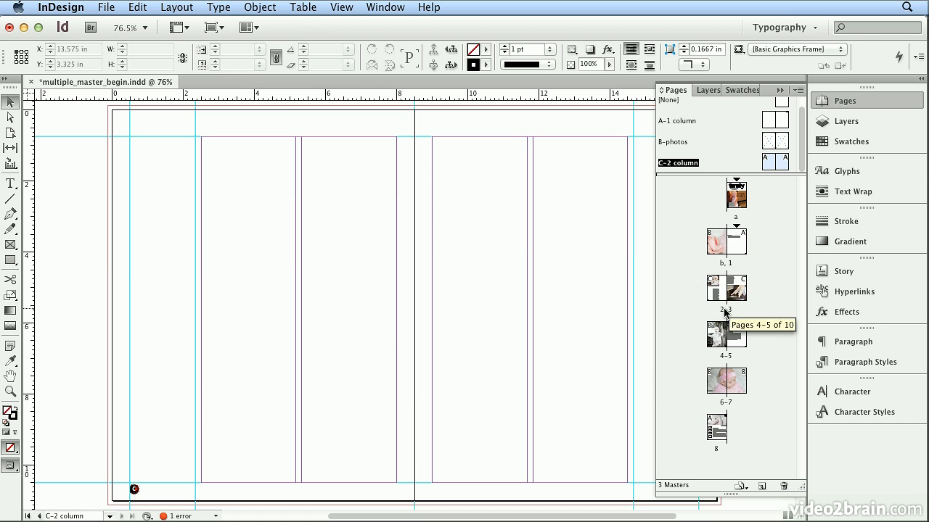
On spread 2-3, move page 2's overlapping second photo to X 3.26 in, ending at the inner margin, and place its caption beneath it.
double_click(726, 310)
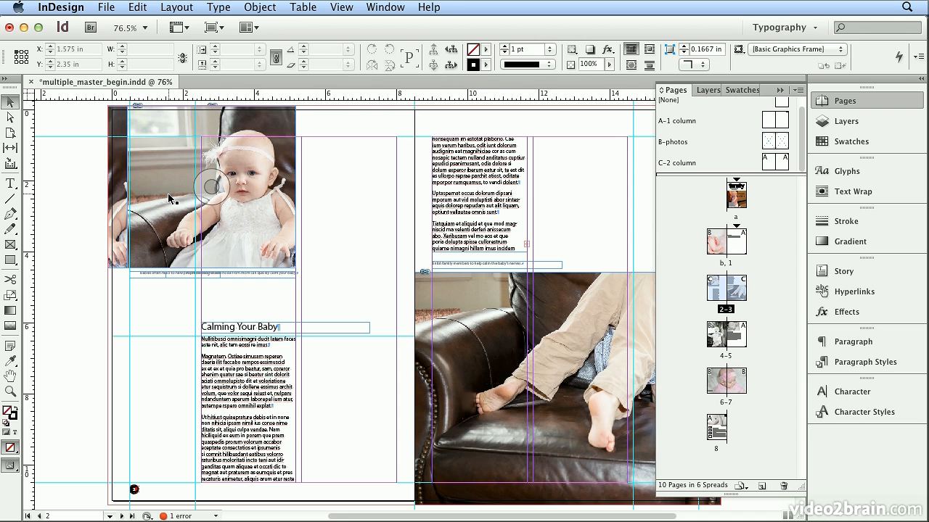
left_click_drag(216, 200, 288, 202)
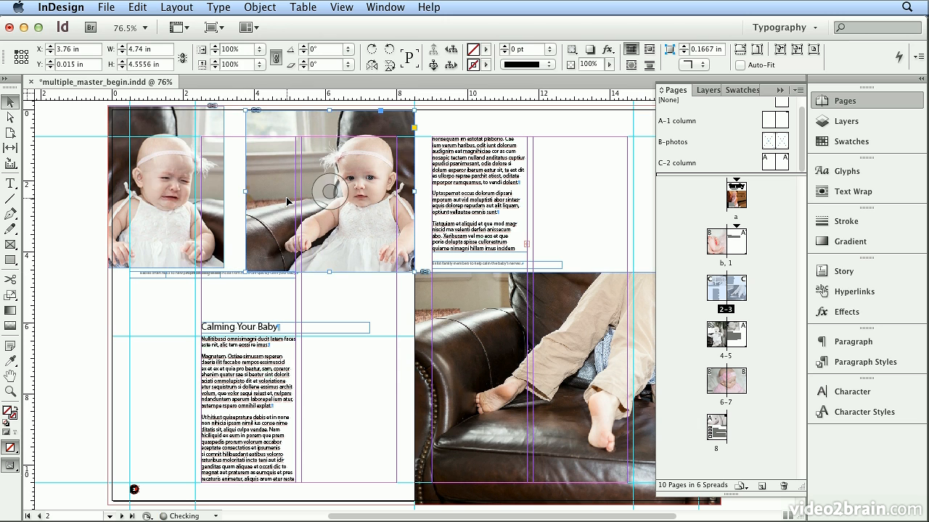
left_click(233, 275)
left_click_drag(233, 277, 327, 249)
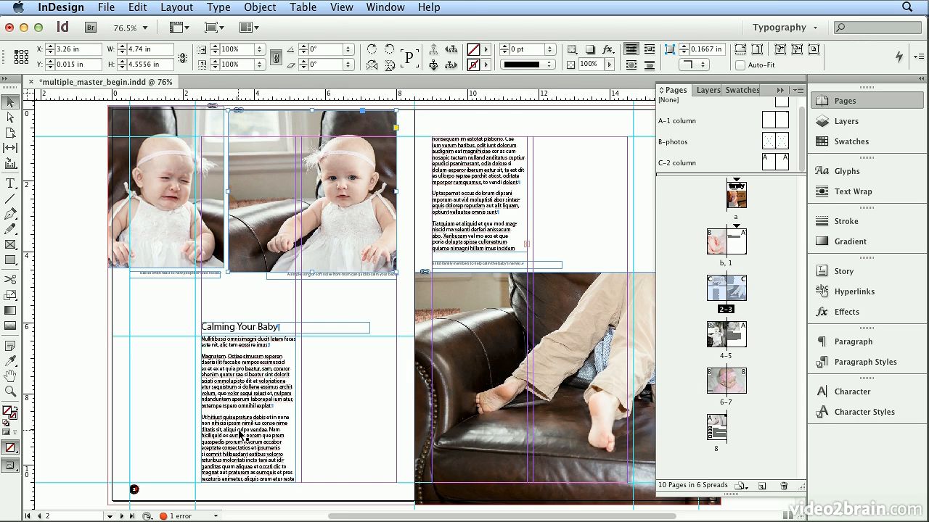
Select the article text frame under the "Calming Your Baby" heading and show its text threads.
left_click(245, 407)
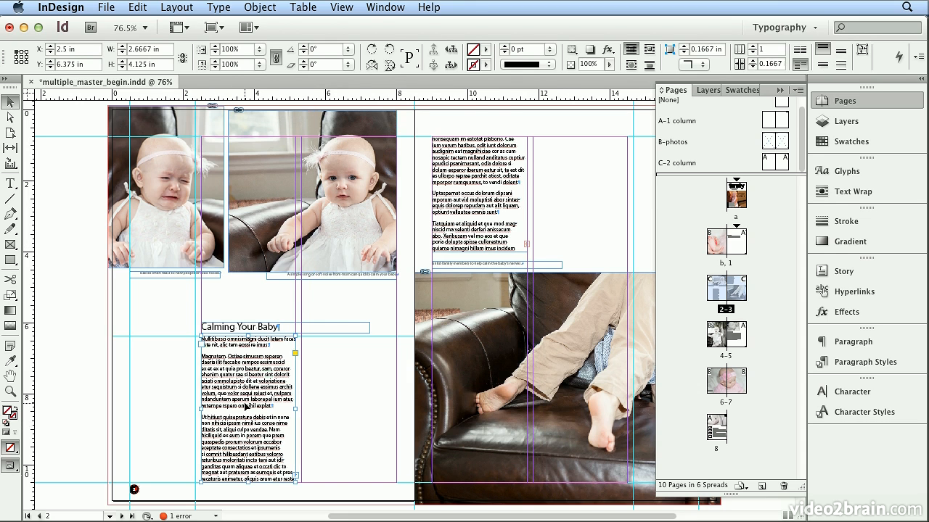
left_click(334, 6)
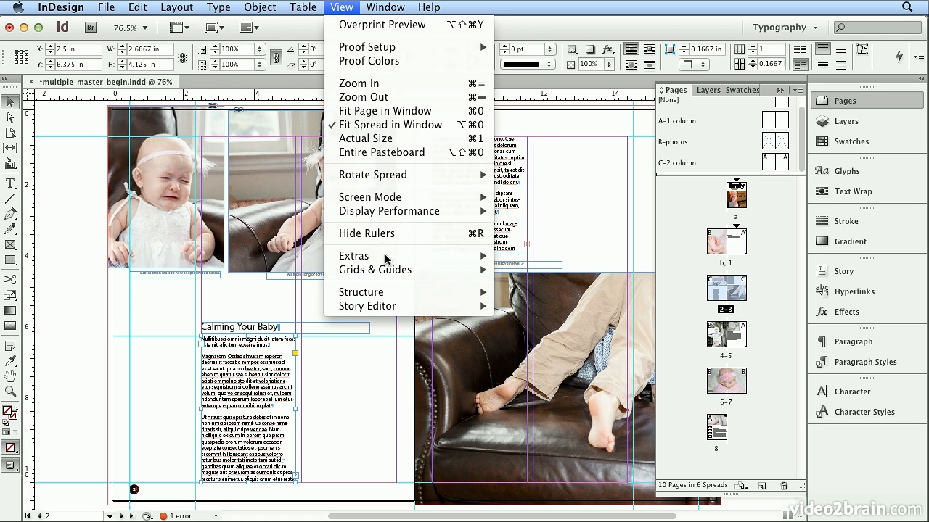
mouse_move(388, 258)
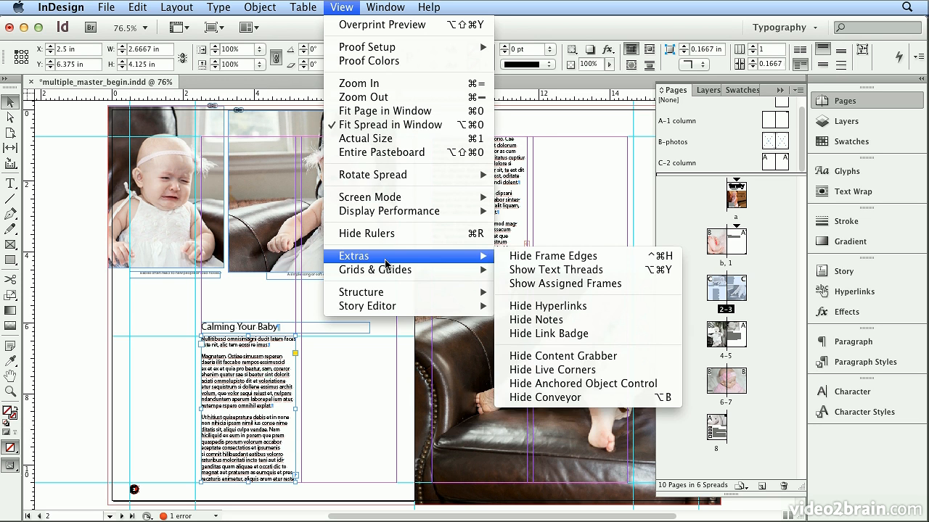
left_click(556, 270)
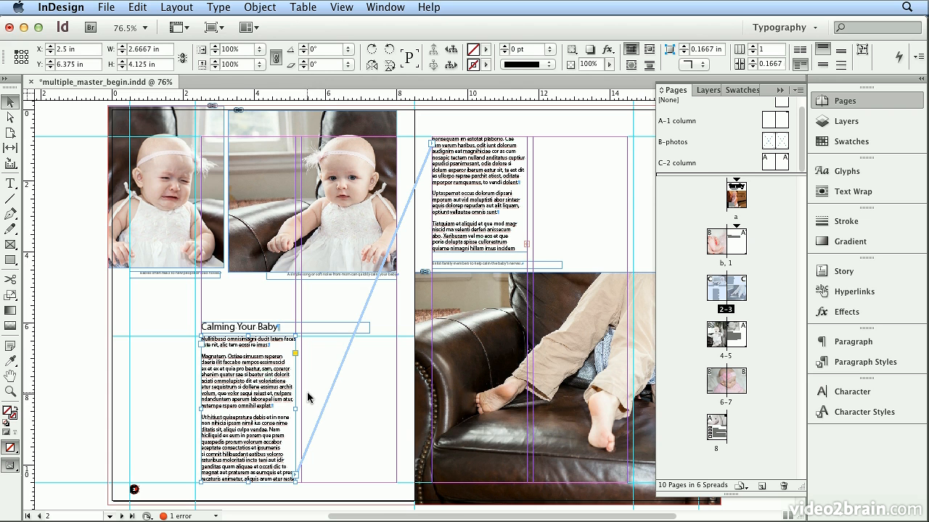
Thread the article into new 2.6667 in wide frames in the second columns of pages 2 and 3, 4.125 in and 3.25 in high.
left_click(296, 476)
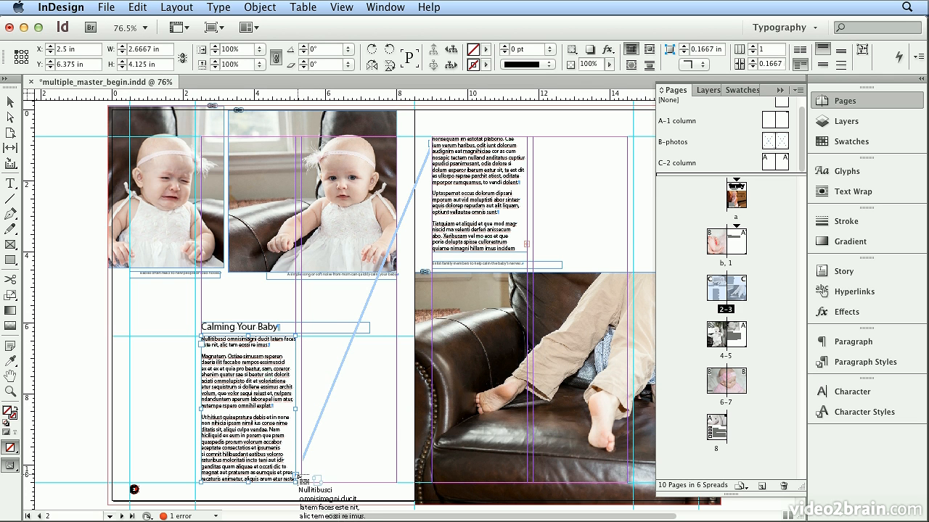
left_click(302, 337)
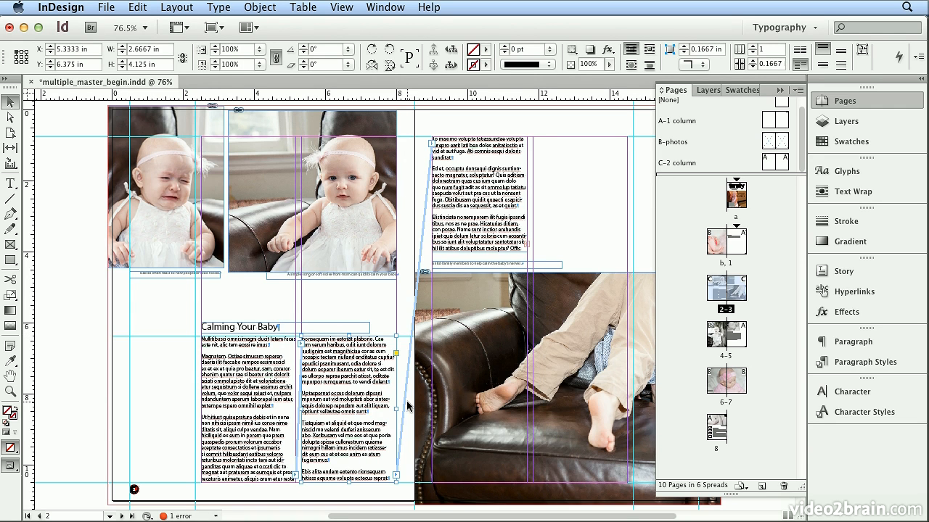
left_click(511, 218)
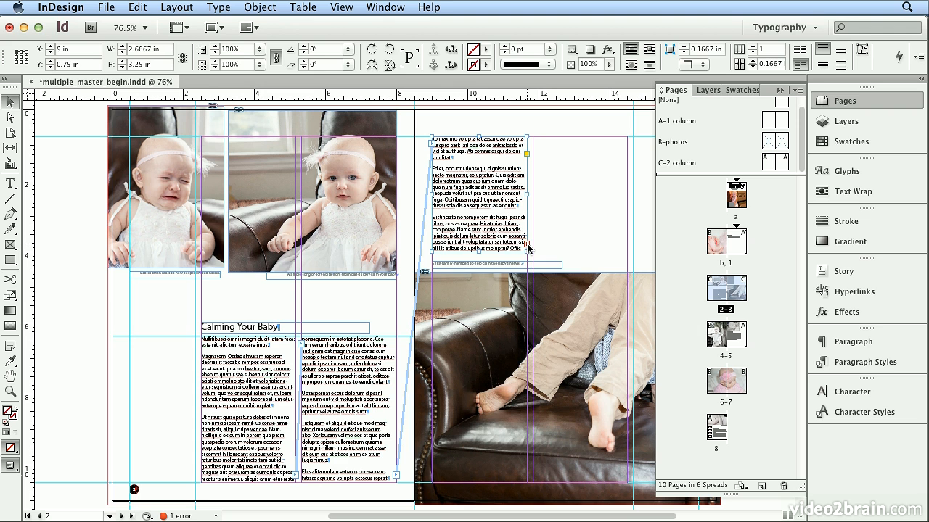
left_click(528, 245)
left_click_drag(535, 138, 625, 253)
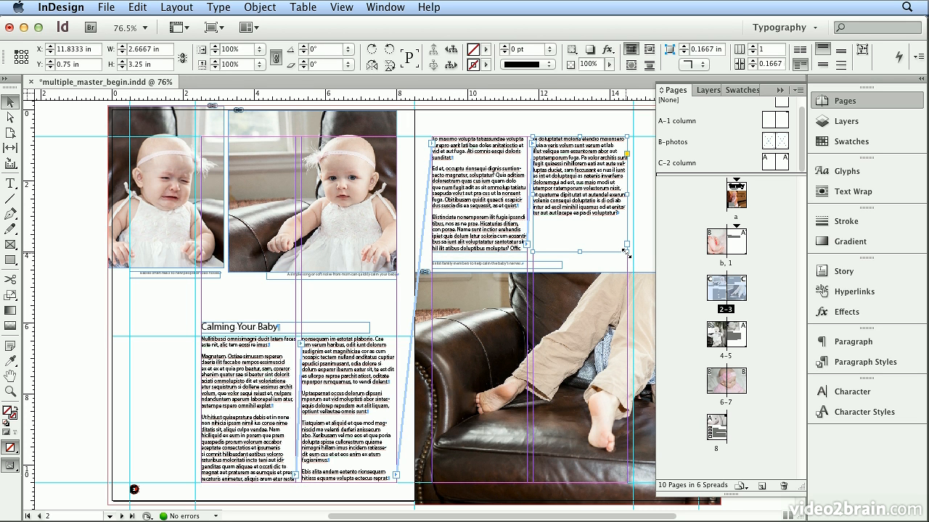
On the A-1 column master, set the fill tint of the left page's page-number circle to 50%.
left_click_drag(689, 173, 689, 190)
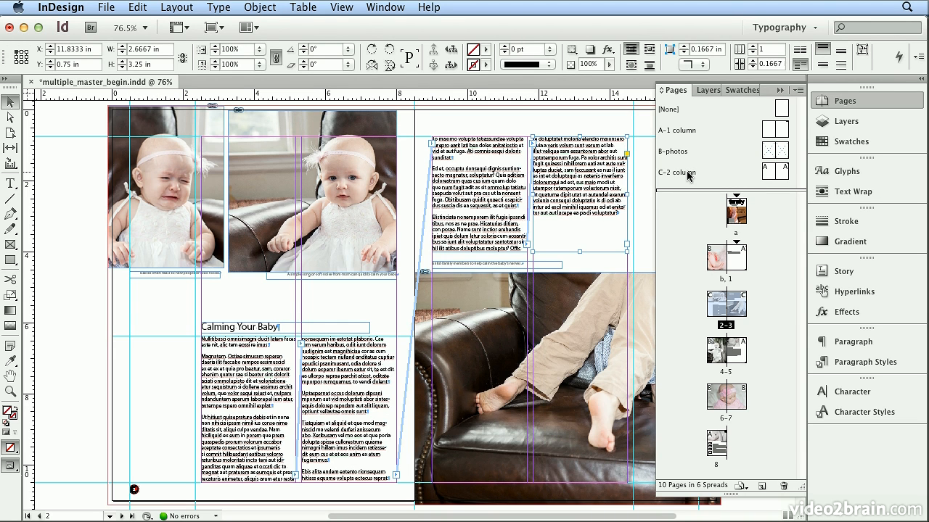
double_click(689, 132)
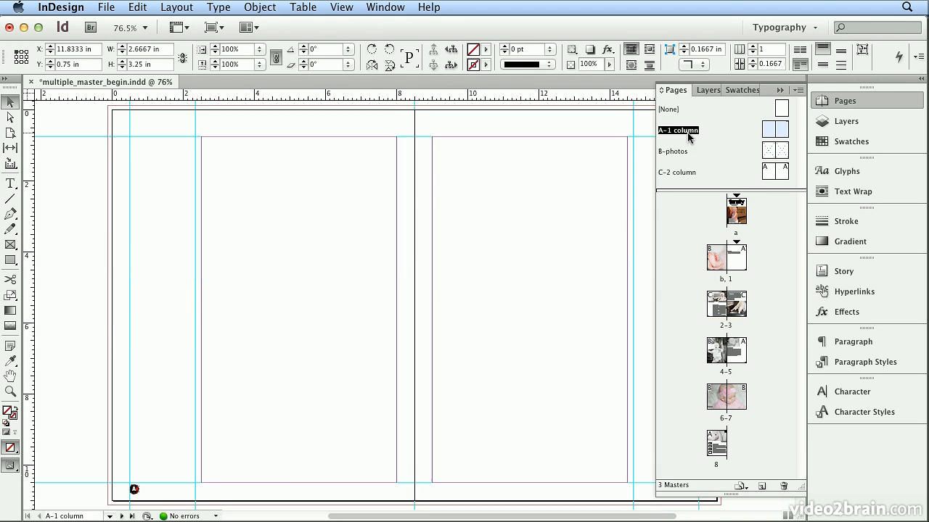
left_click(135, 491)
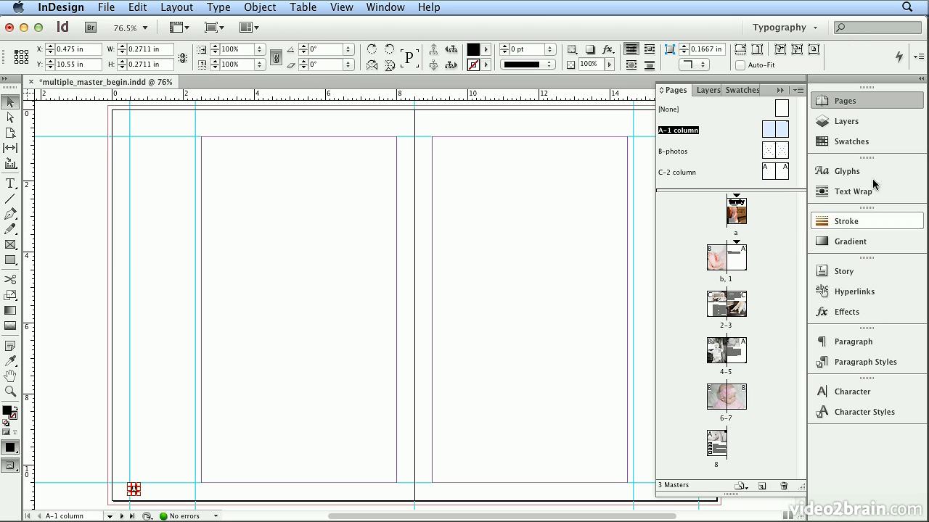
left_click(862, 144)
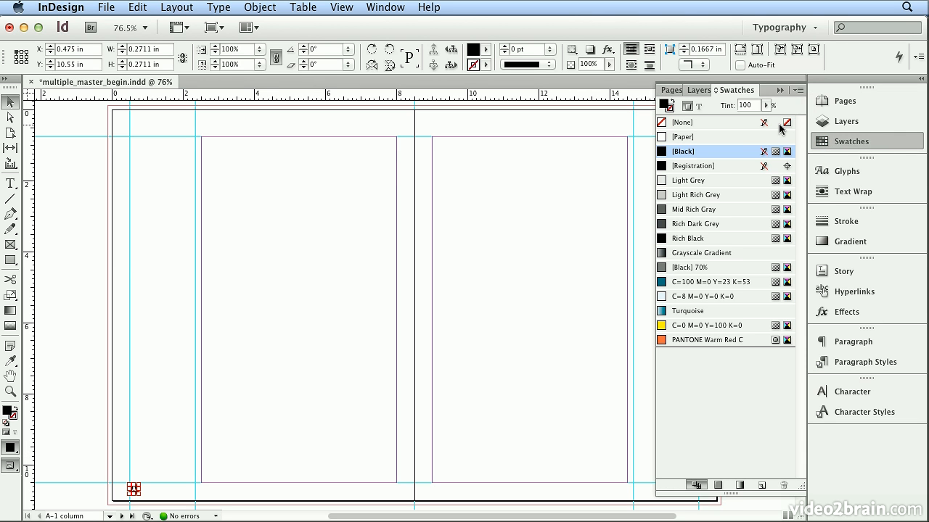
double_click(747, 104)
key("Return")
left_click(328, 322)
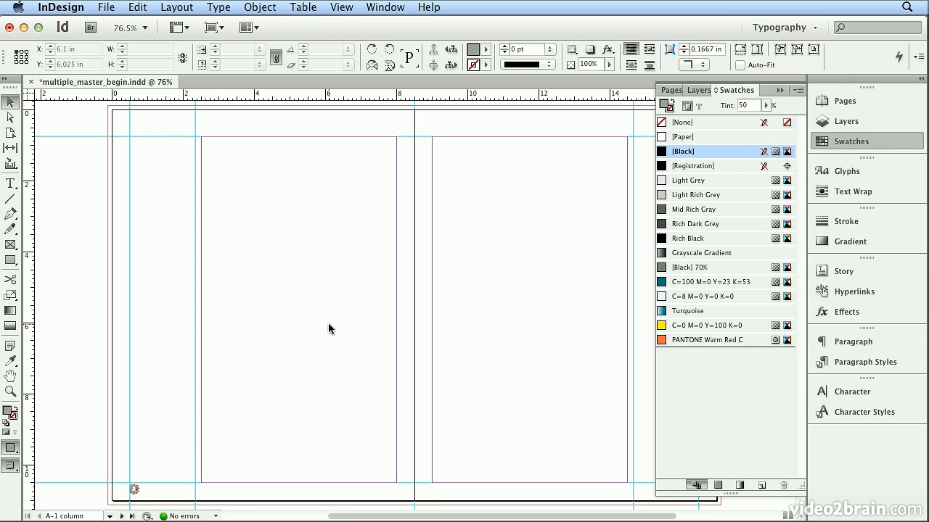
Set the fill tint of the page-number circle on the A-1 column master's right page to 50%.
left_click(845, 145)
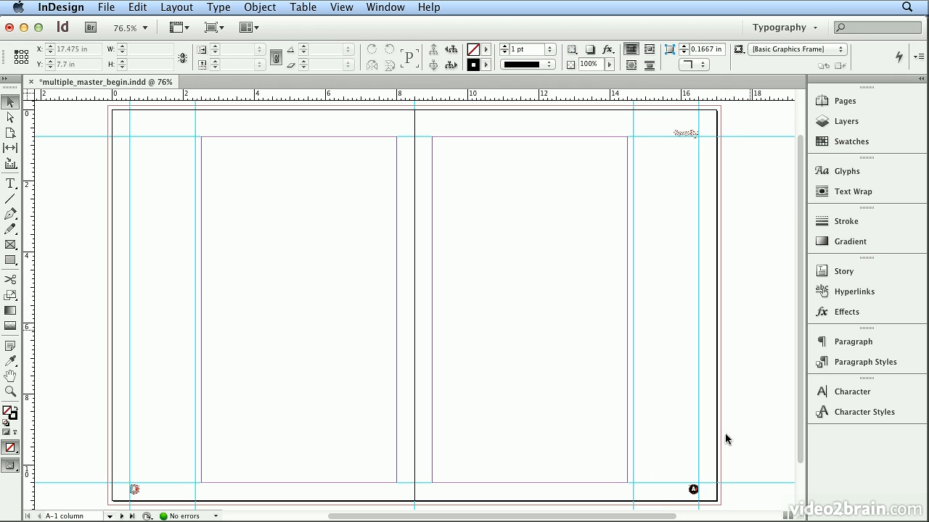
left_click(694, 492)
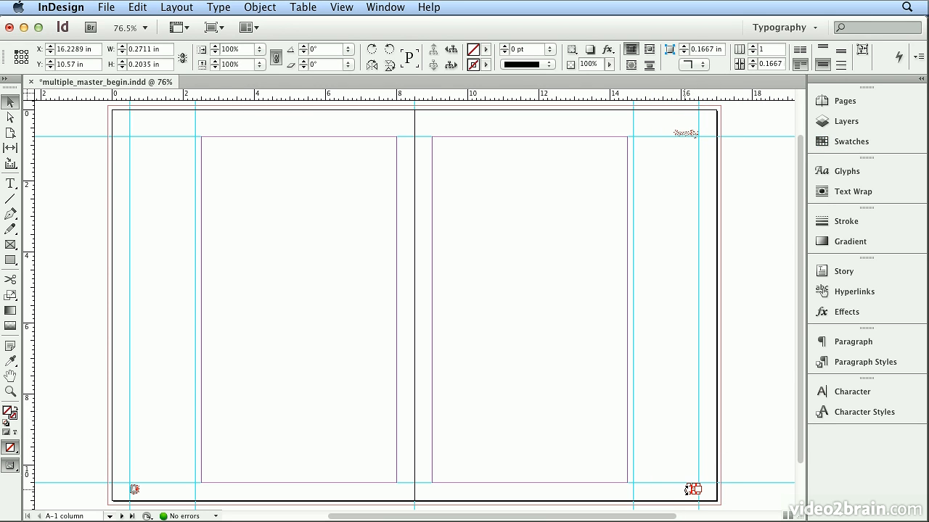
key("super+equal")
key("super+equal")
key("super+equal")
key("super+equal")
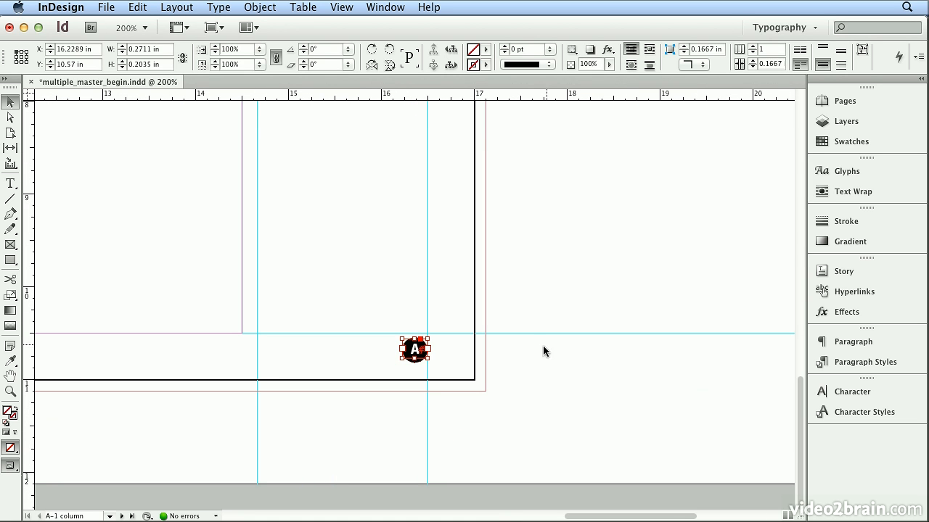
left_click(477, 357)
left_click(419, 360)
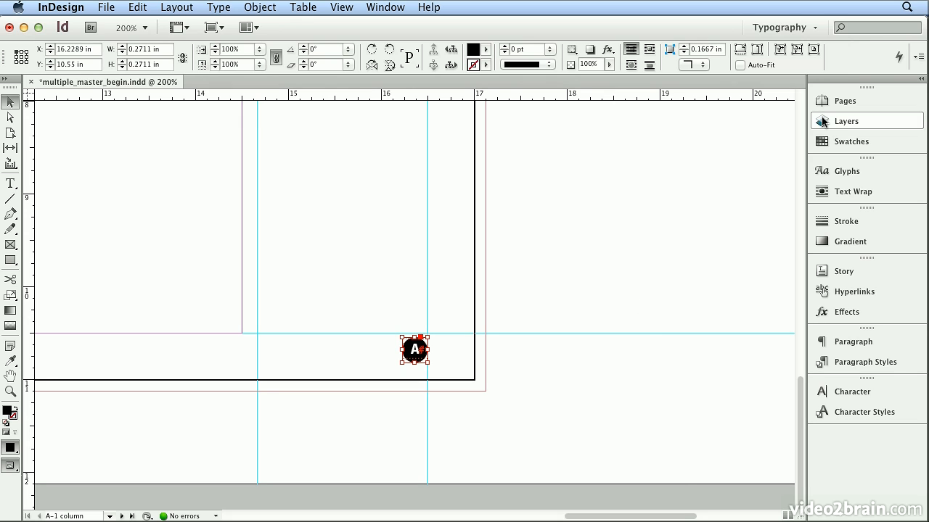
left_click(842, 141)
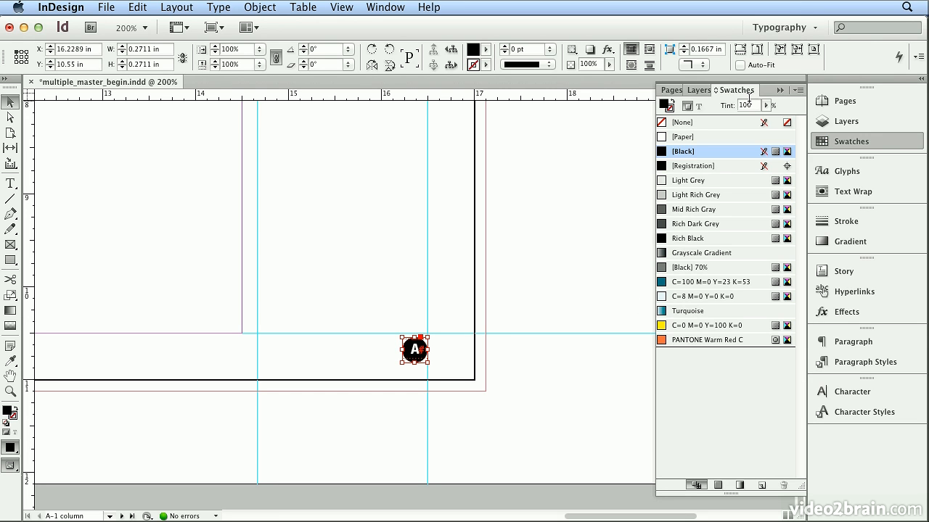
type("50")
key("Return")
Examine the page-number circles on the C-2 column master, page 1 and spread 2-3 for the inherited tint.
left_click(341, 6)
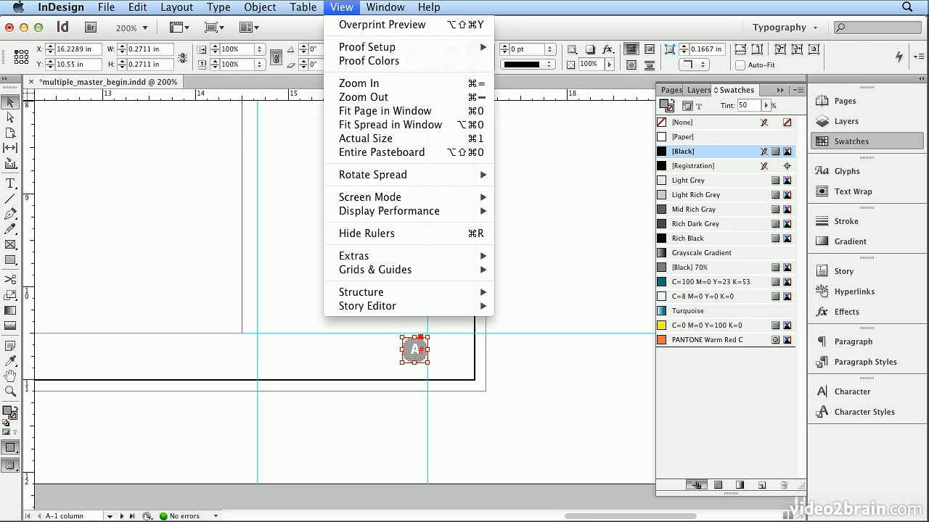
left_click(381, 111)
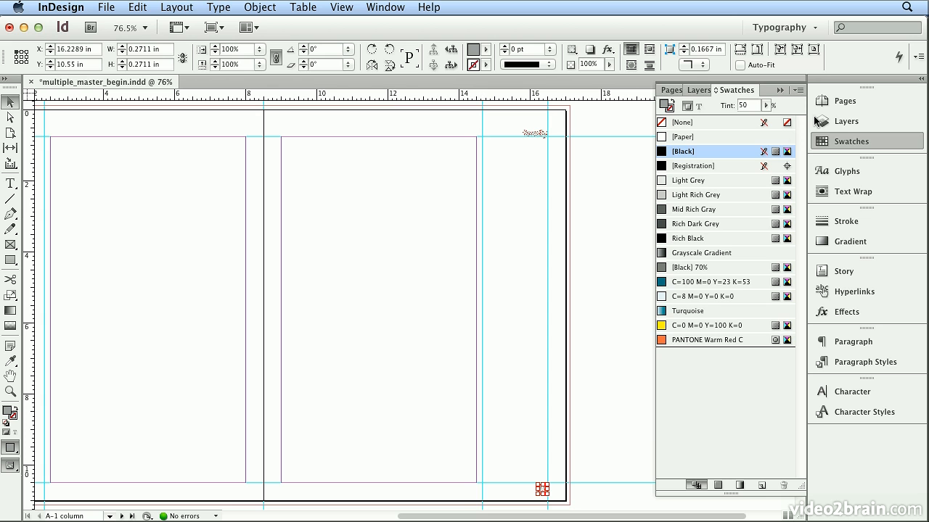
left_click(837, 105)
double_click(684, 173)
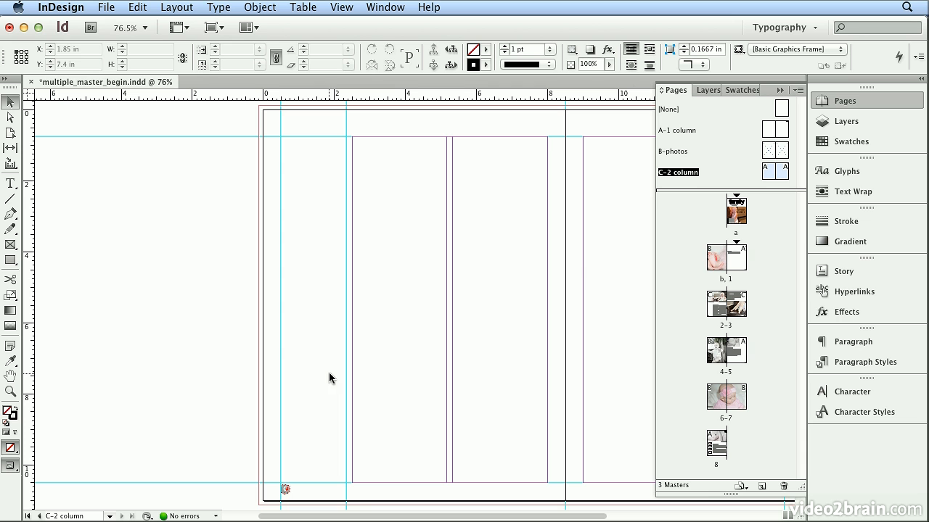
double_click(729, 280)
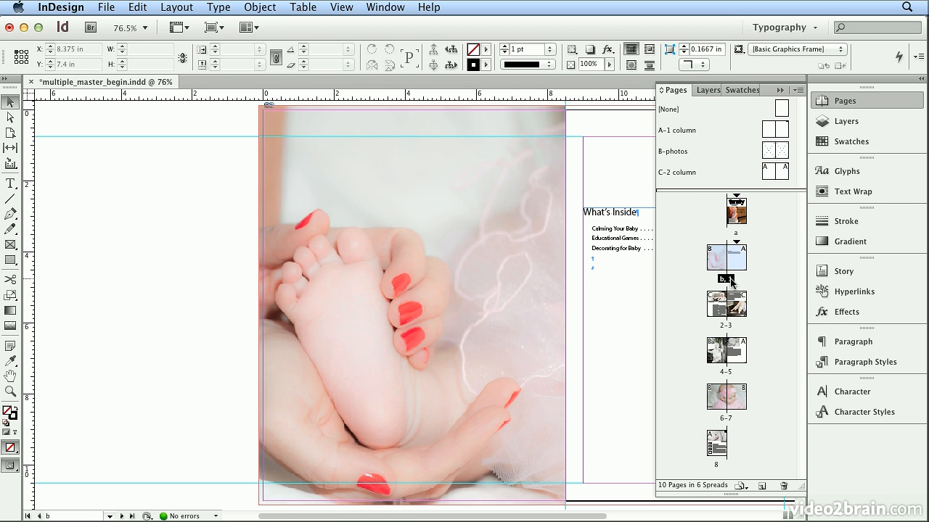
double_click(741, 266)
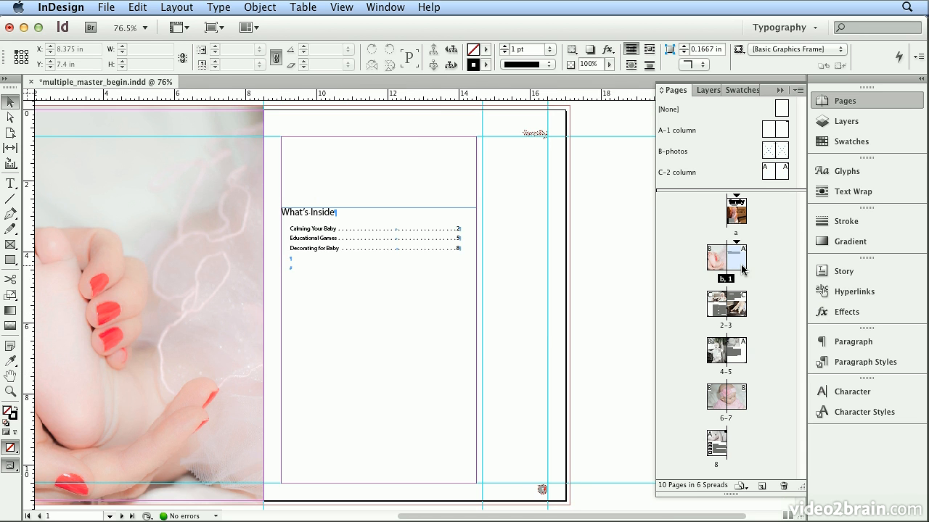
double_click(729, 325)
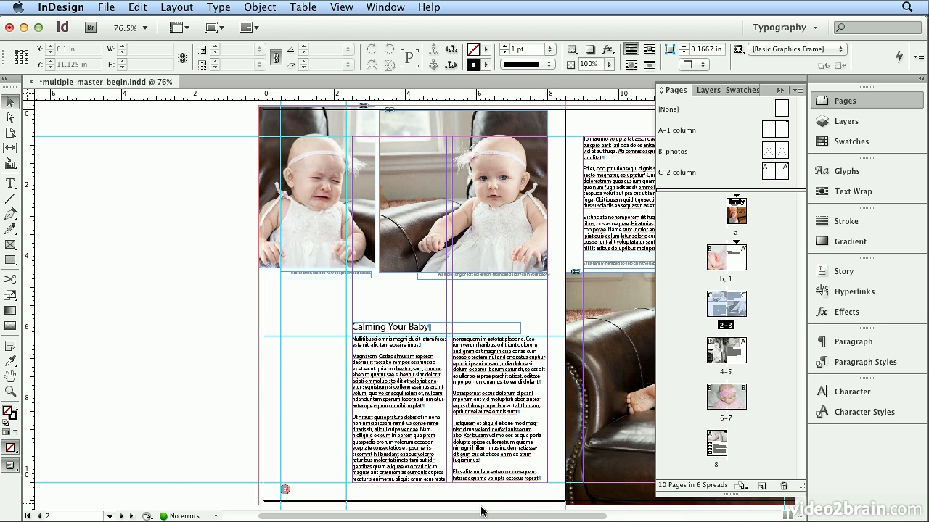
Raise page 2's second photo to the top bleed guide at Y -0.1153 in and shift its caption to X 4.3417 in, Y 4.5403 in.
left_click_drag(484, 517, 550, 519)
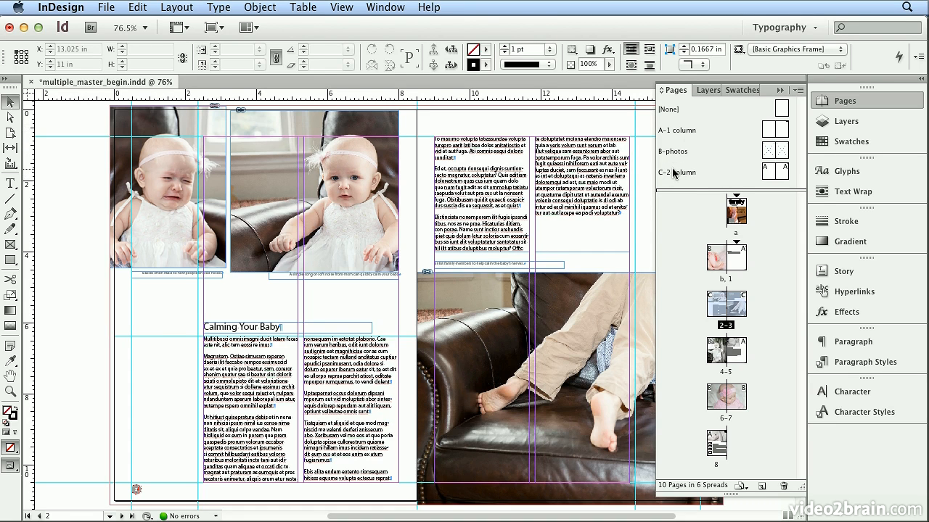
left_click(293, 138)
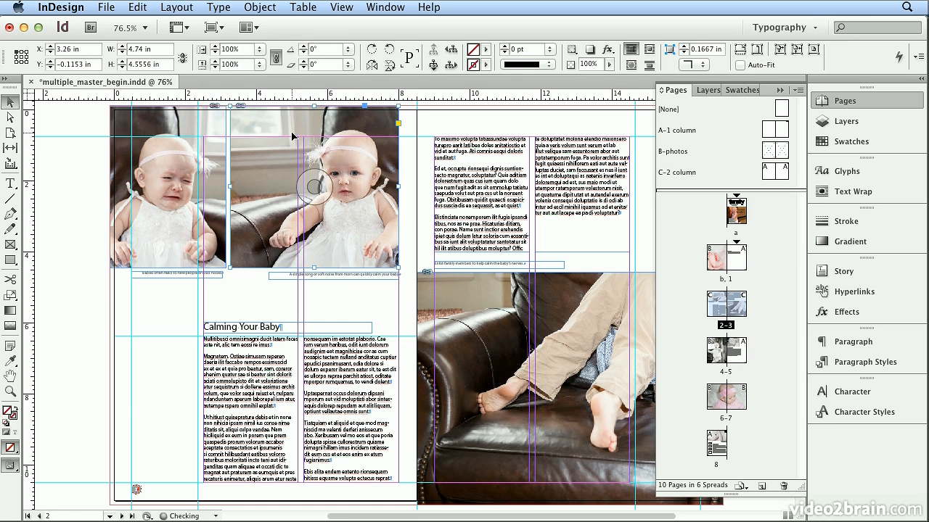
left_click(279, 274)
left_click_drag(280, 274, 277, 278)
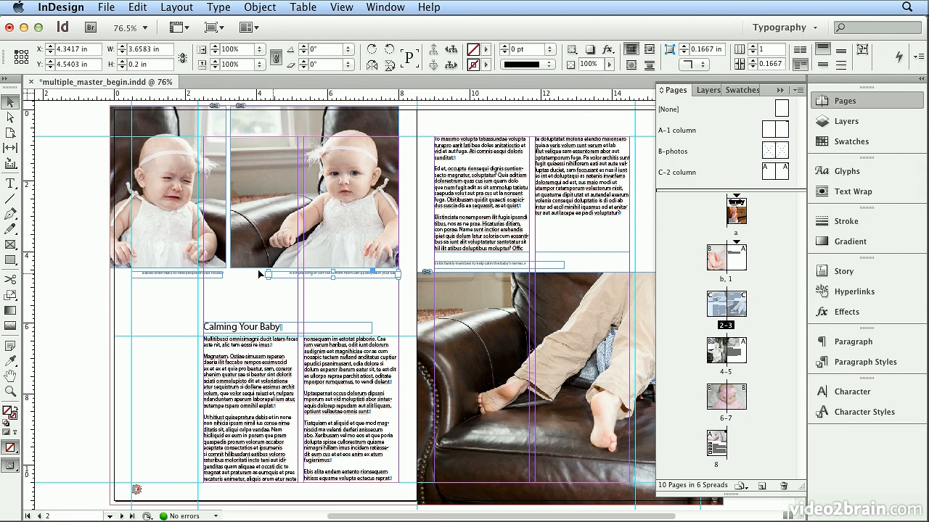